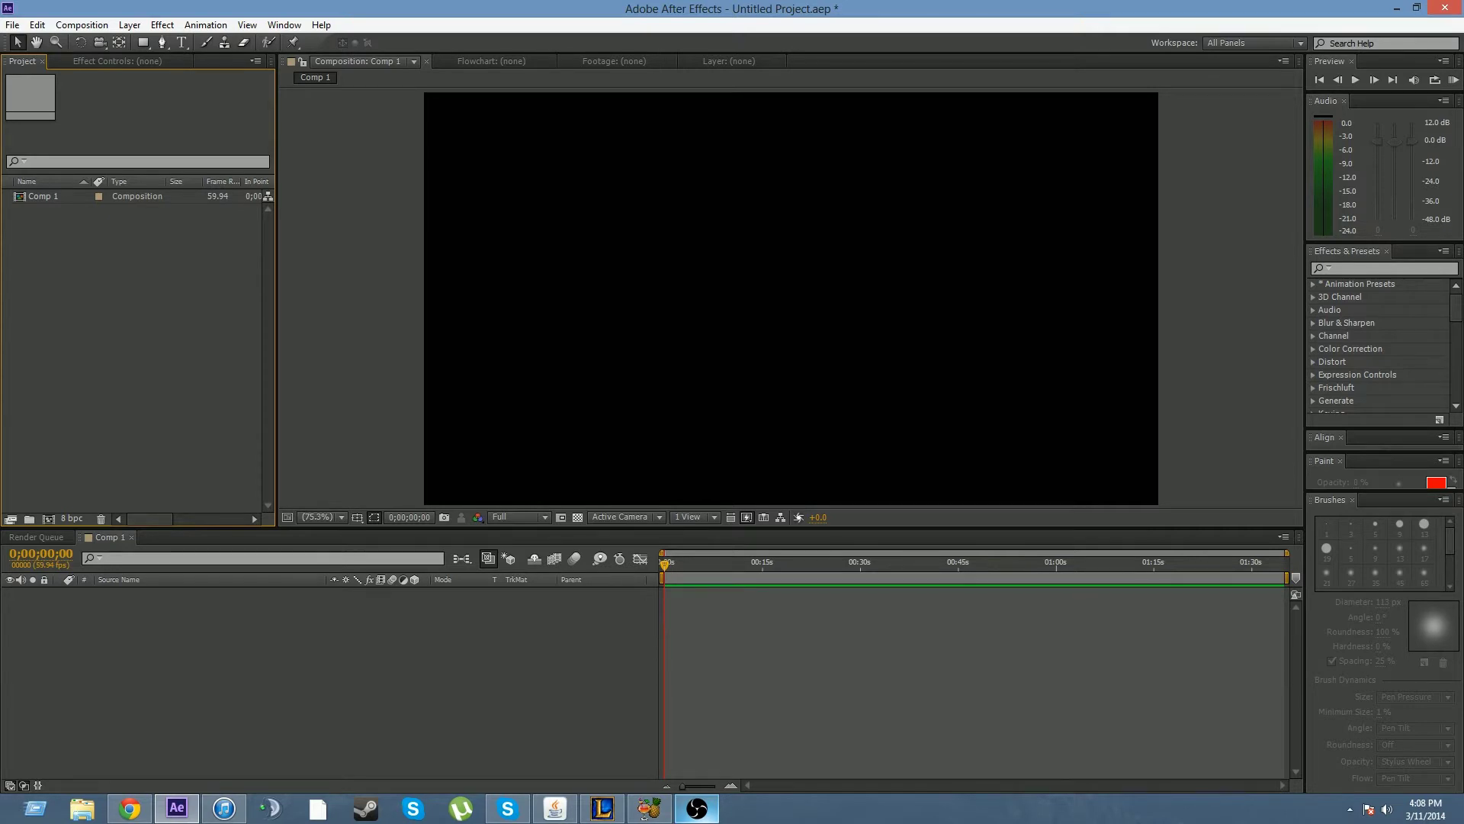
click(649, 807)
click(649, 808)
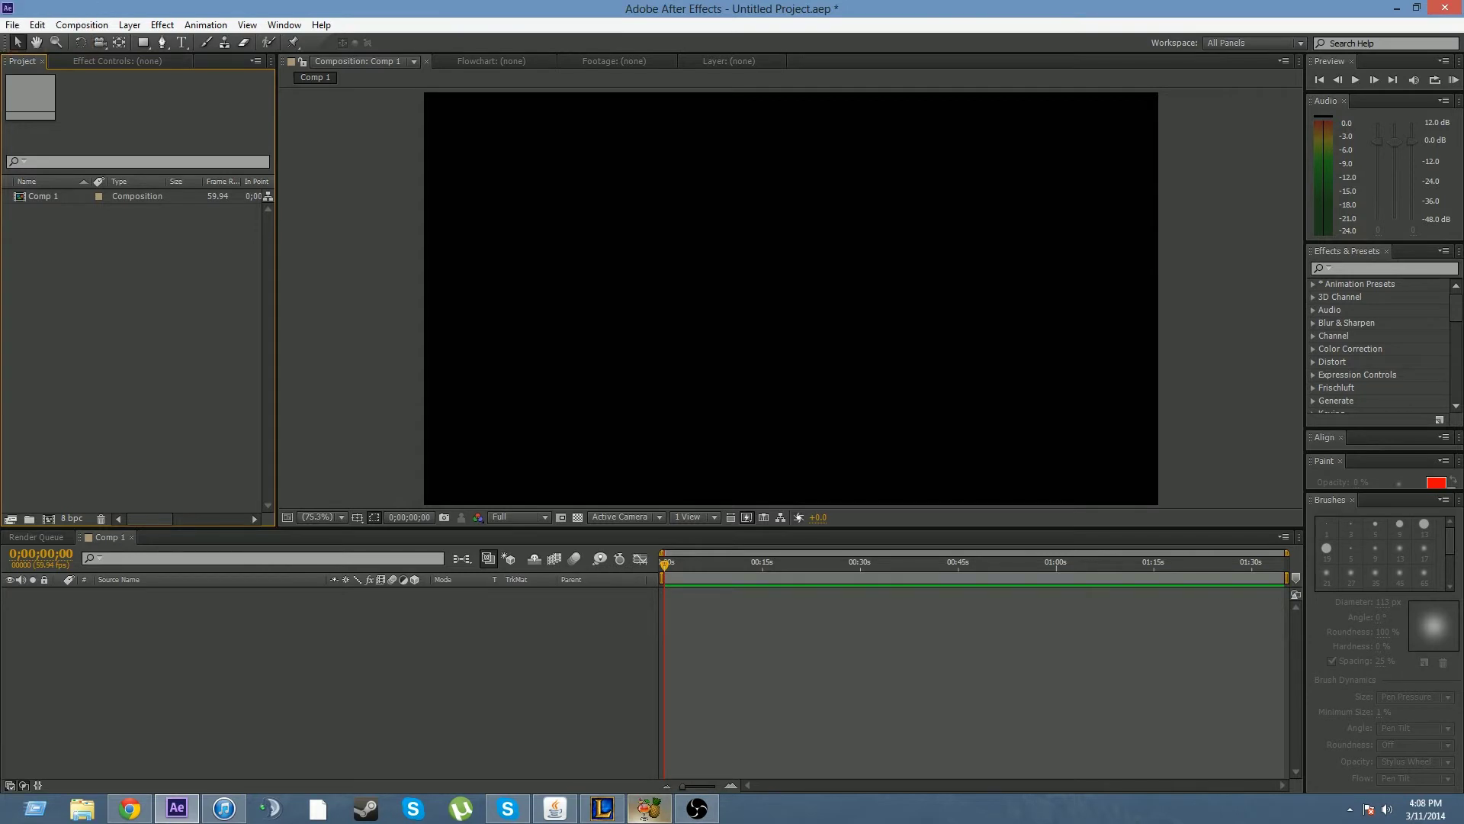
mouse_move(664, 565)
mouse_down()
mouse_move(868, 565)
mouse_move(665, 563)
mouse_up()
Add Comp 1 to the render queue for export
key(alt)
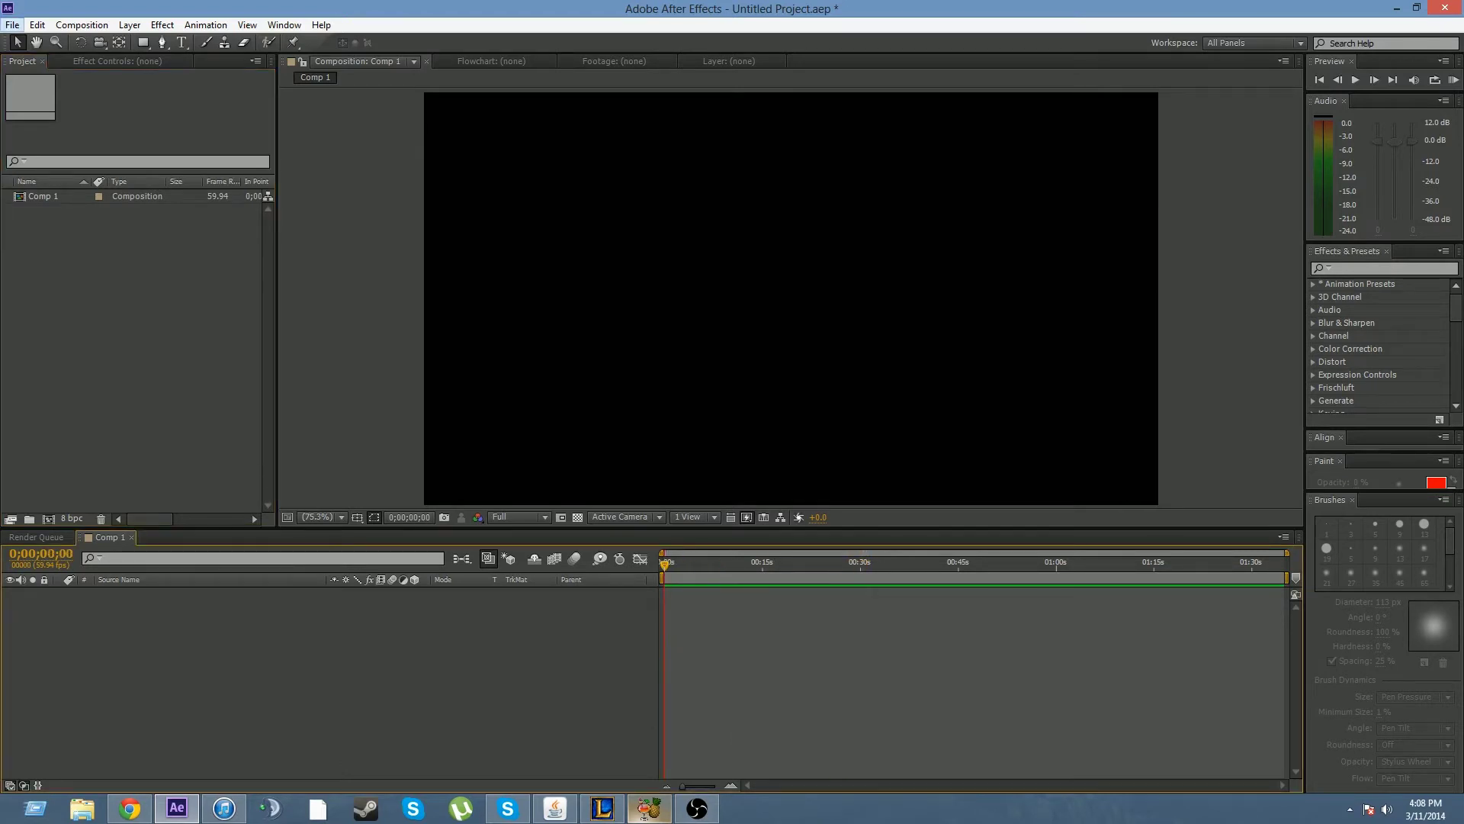
key(alt)
key(alt)
key(Down)
key(Down)
key(Down)
key(Down)
key(Down)
key(Down)
key(Down)
key(Down)
key(Down)
key(Down)
key(Down)
key(Down)
key(Down)
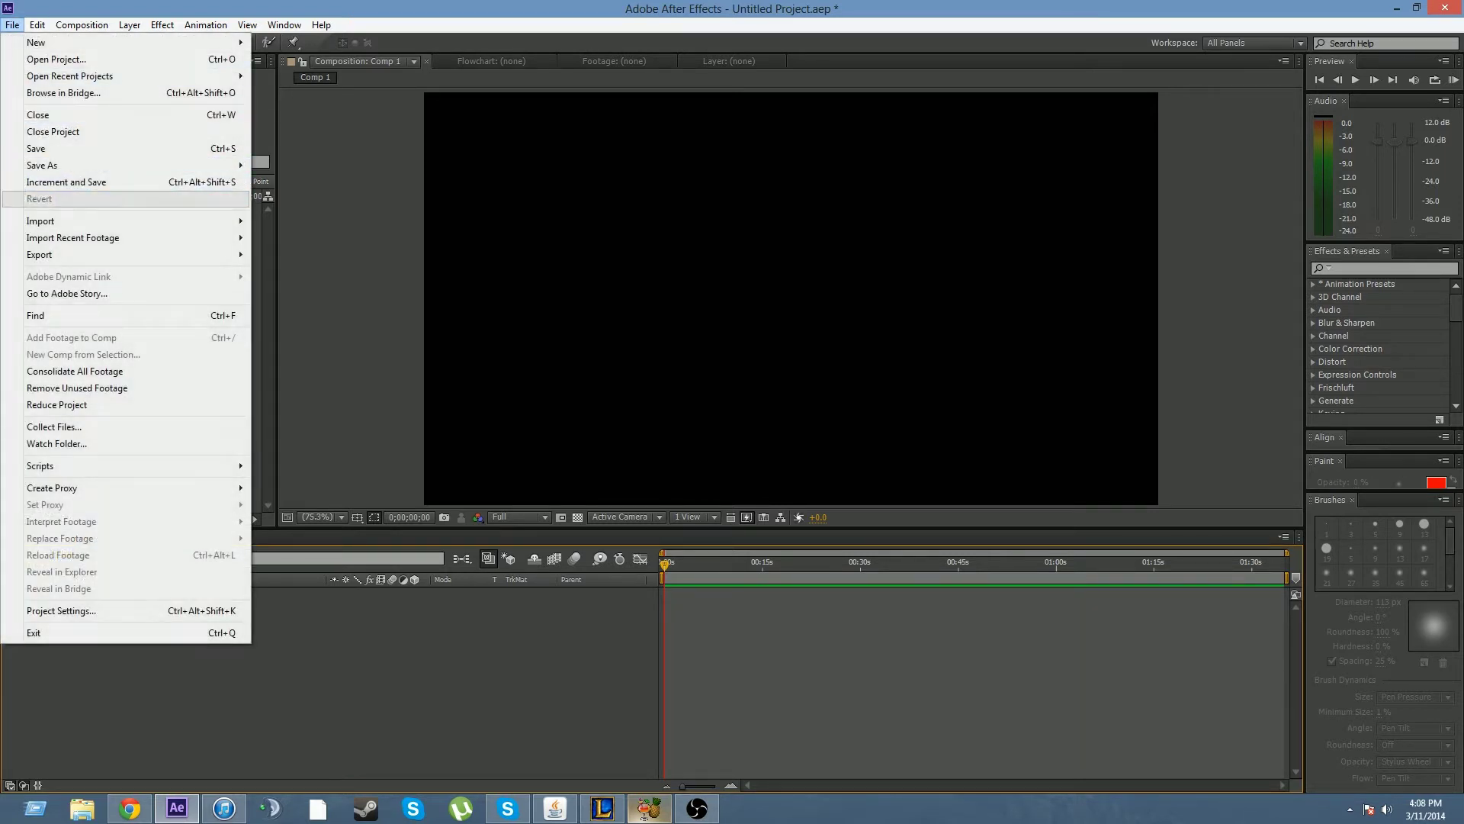
mouse_move(125, 255)
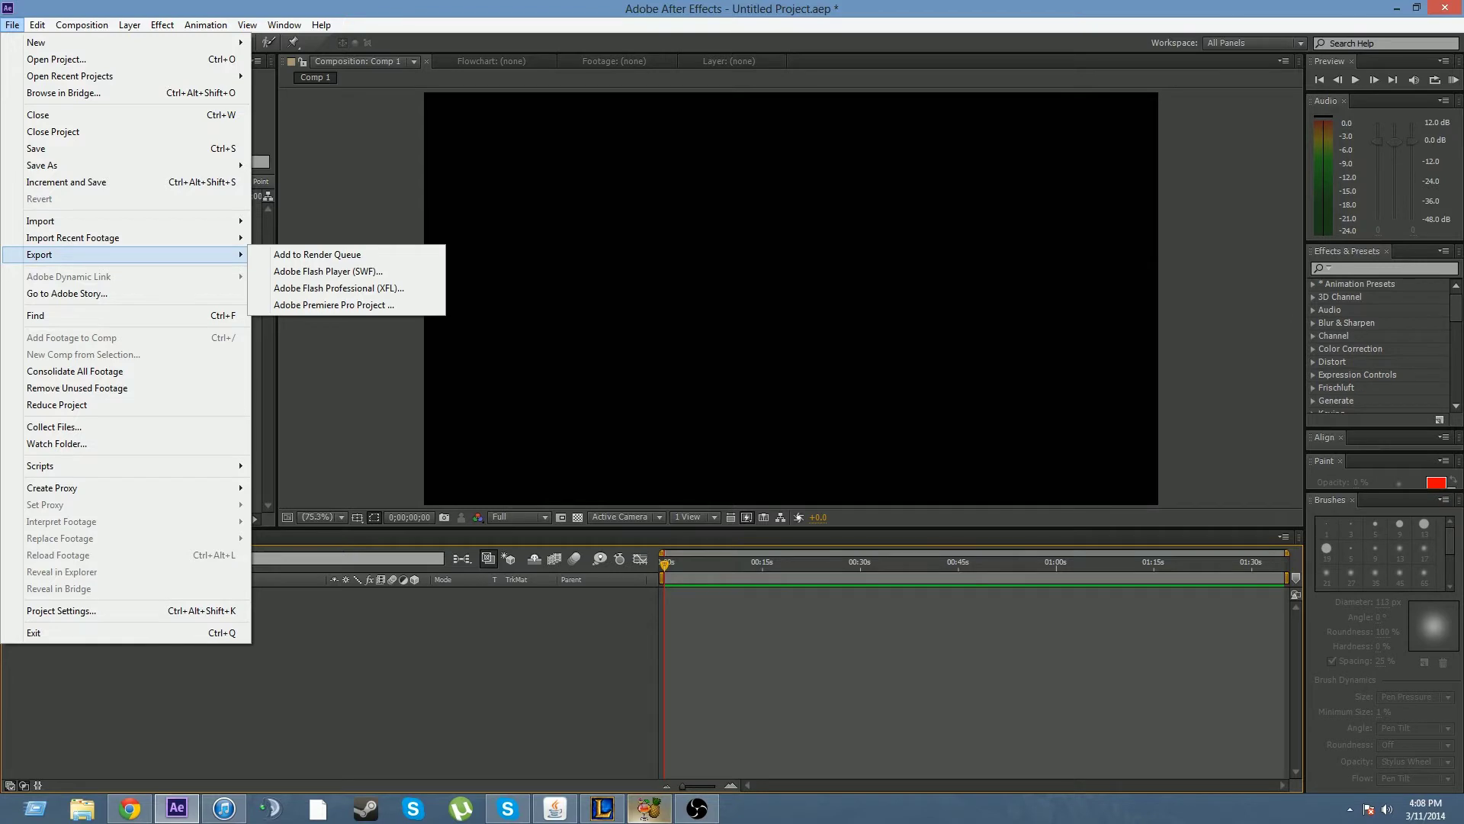
key(Return)
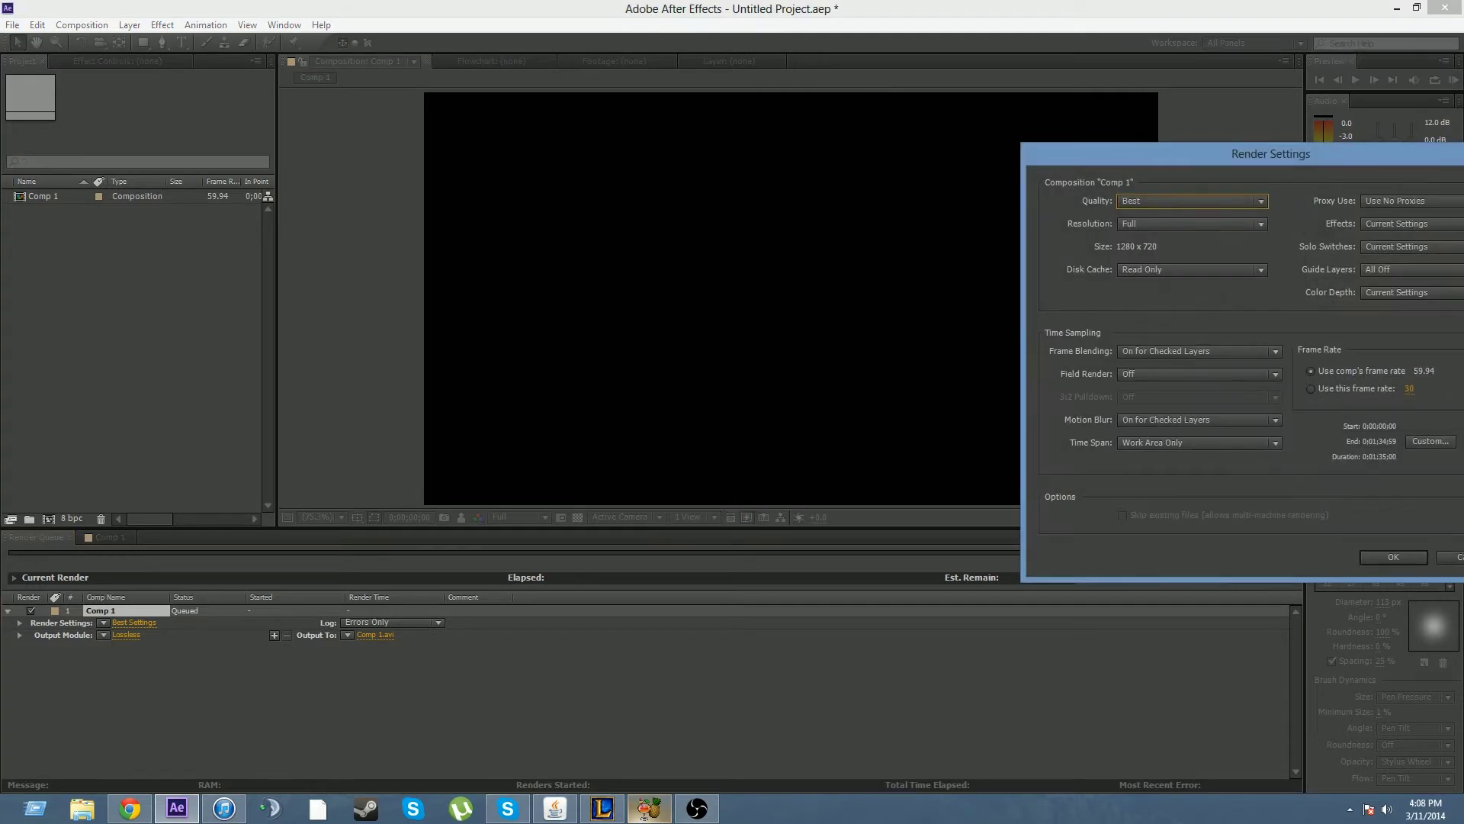
Set Comp 1's render settings to use a custom frame rate of 29.97 and apply them
drag(1271, 154, 900, 139)
click(1039, 374)
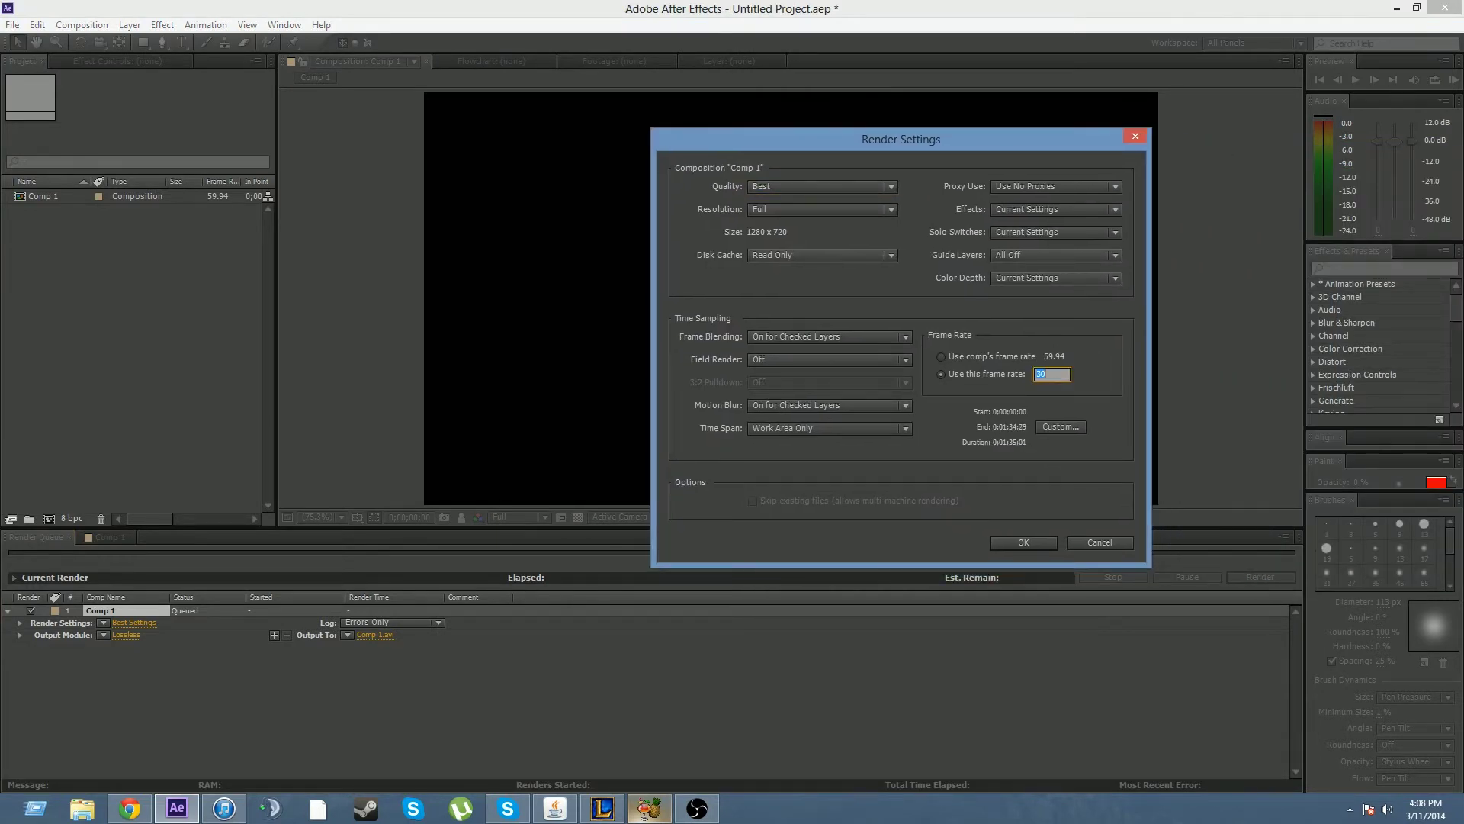
text(29.97)
key(Return)
key(Return)
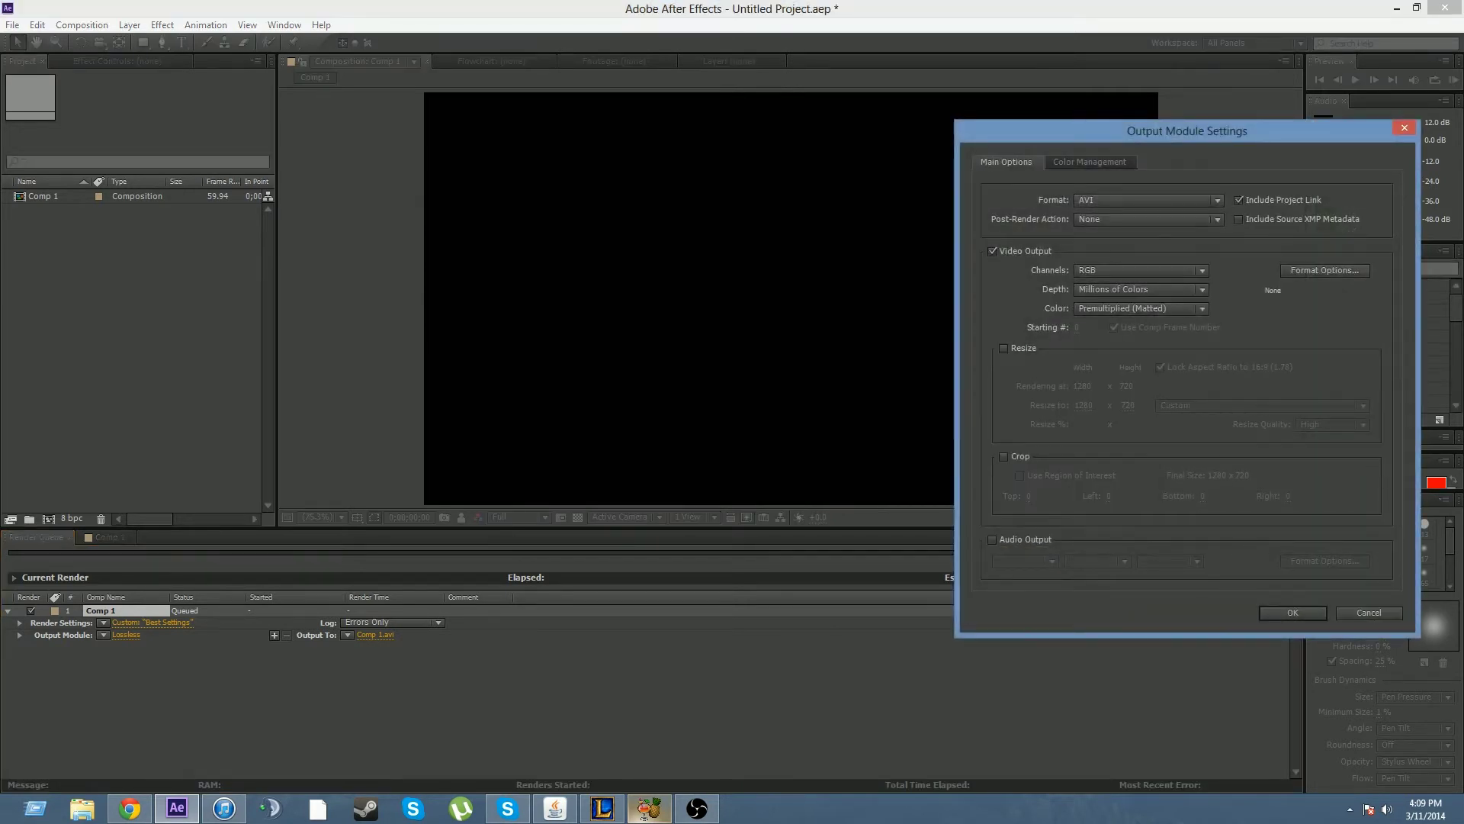
Set the output module format to H.264 and enable audio output
drag(1190, 131, 1069, 122)
click(1030, 191)
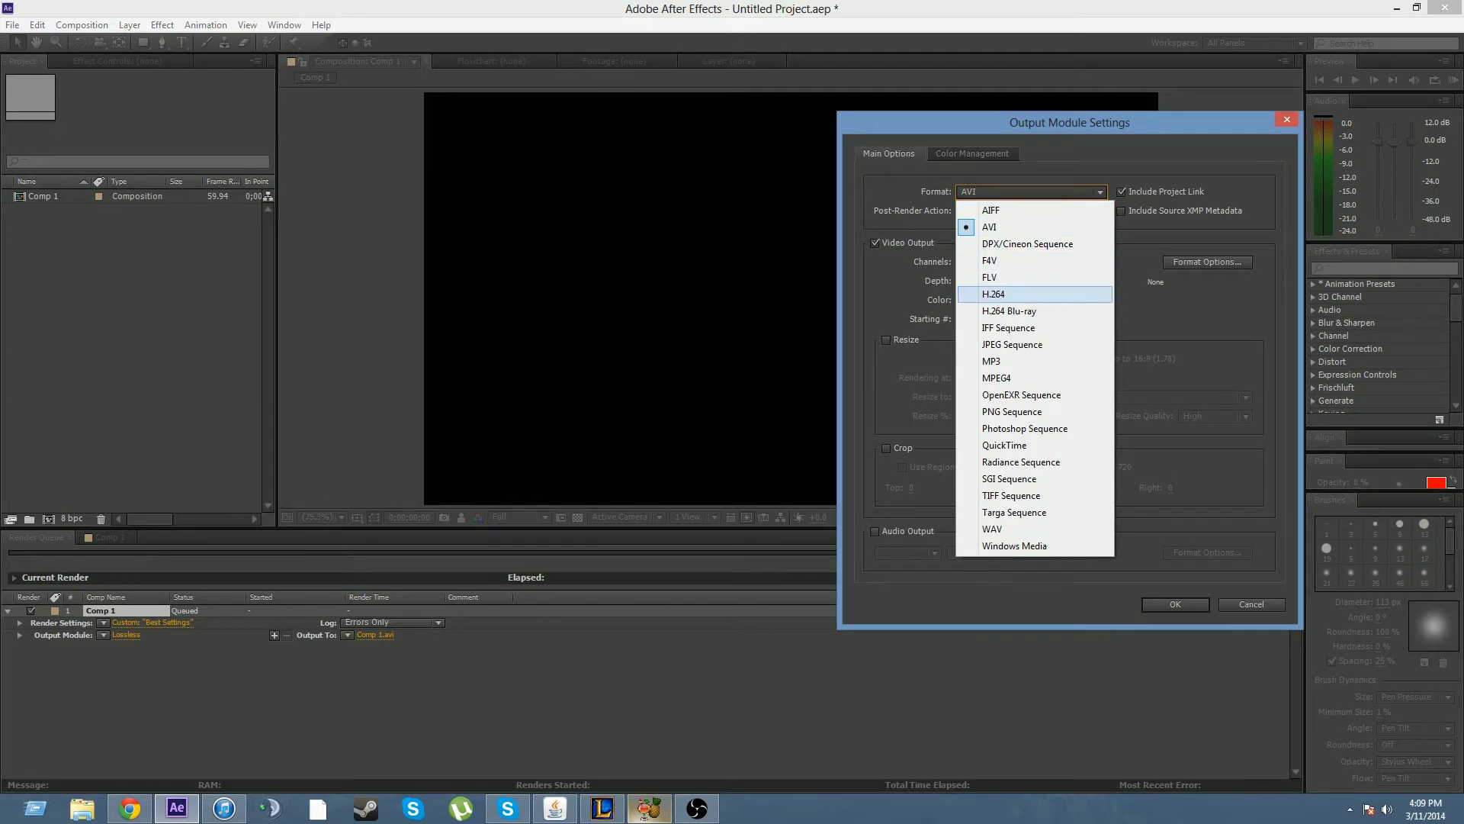
key(Return)
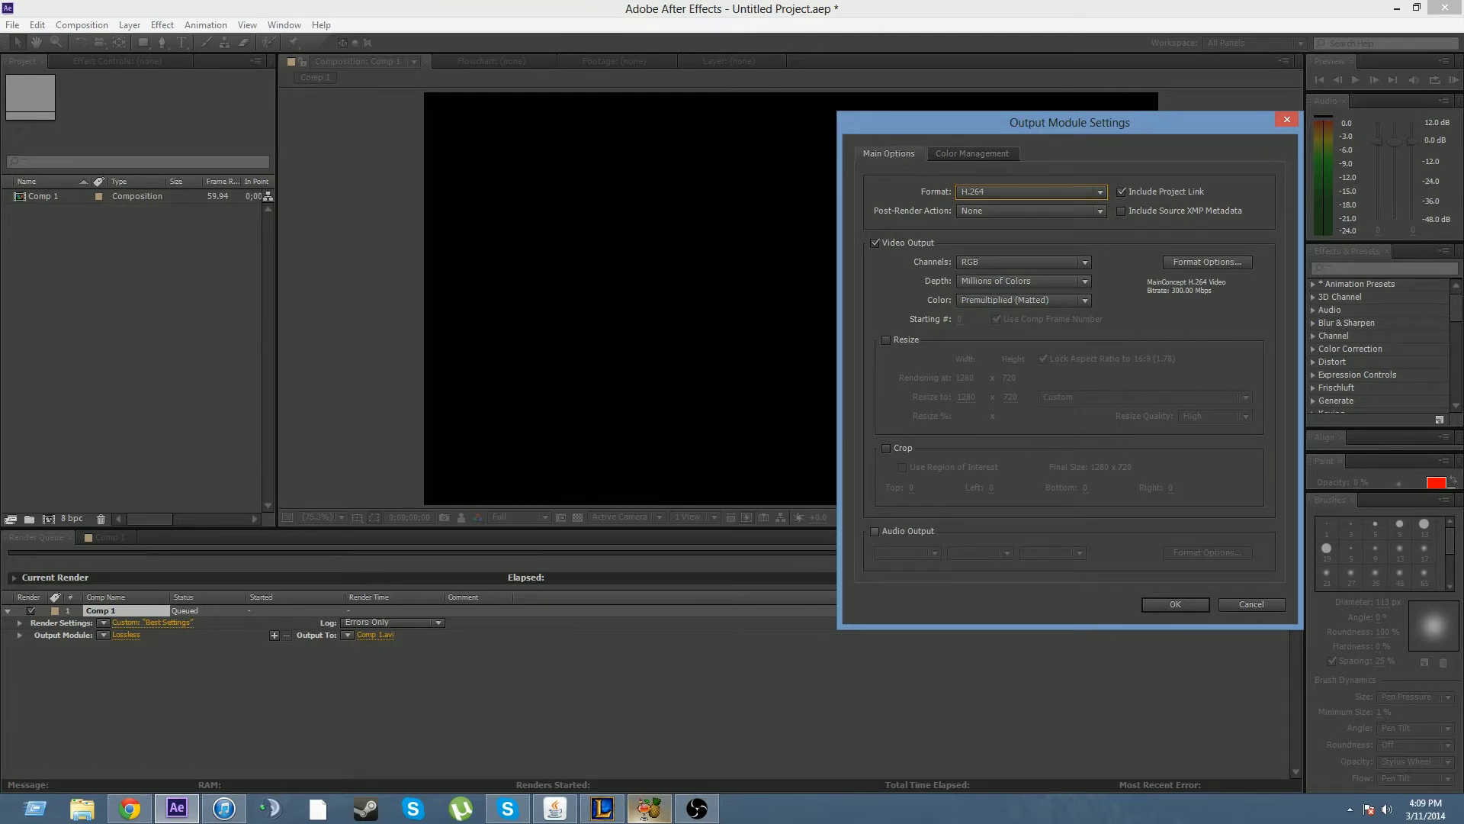
click(875, 531)
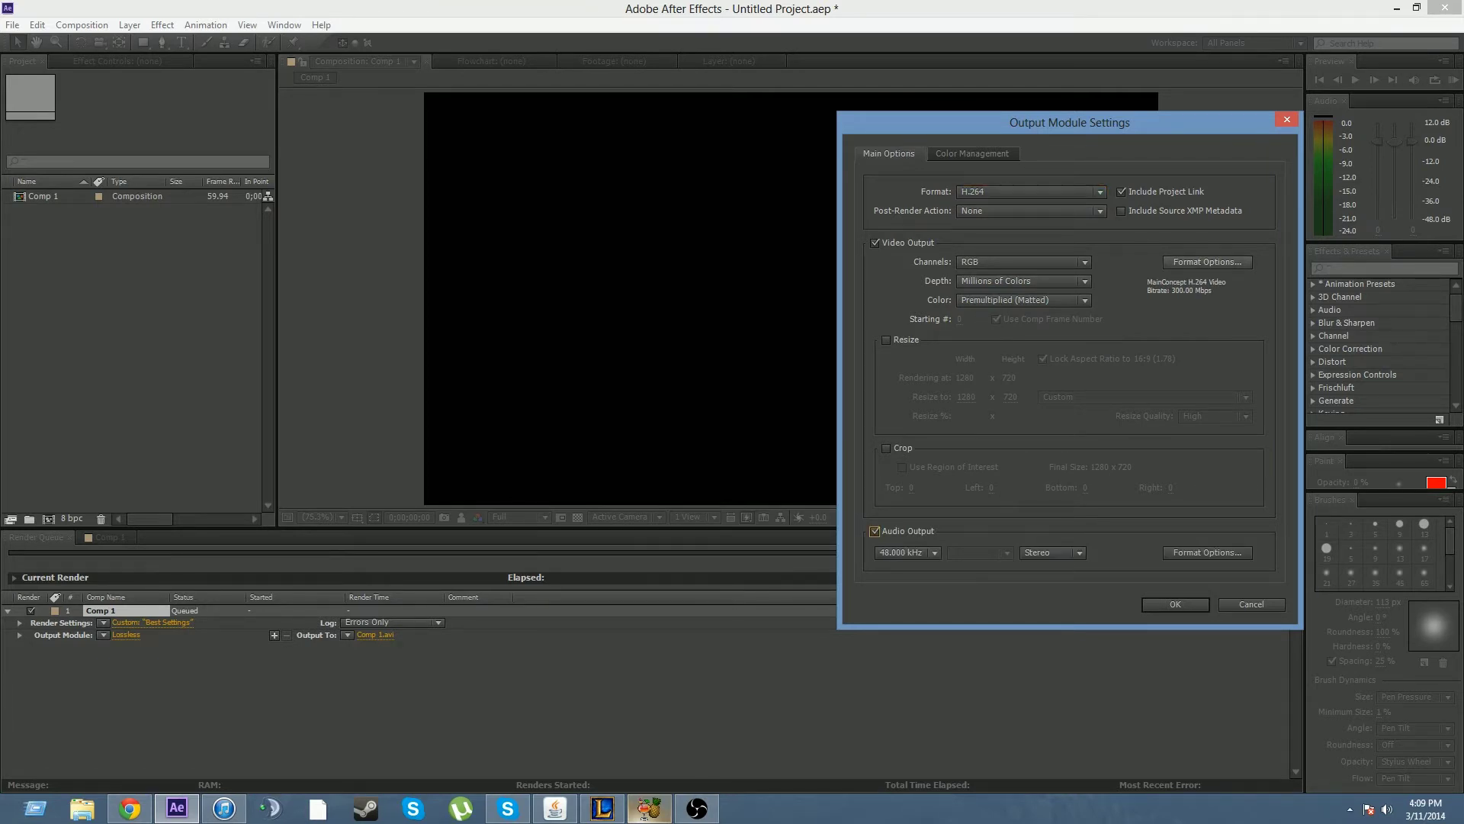
Check the H.264 video bitrate settings, accept them as they are, and apply the output module settings
click(1207, 262)
drag(1069, 129, 947, 129)
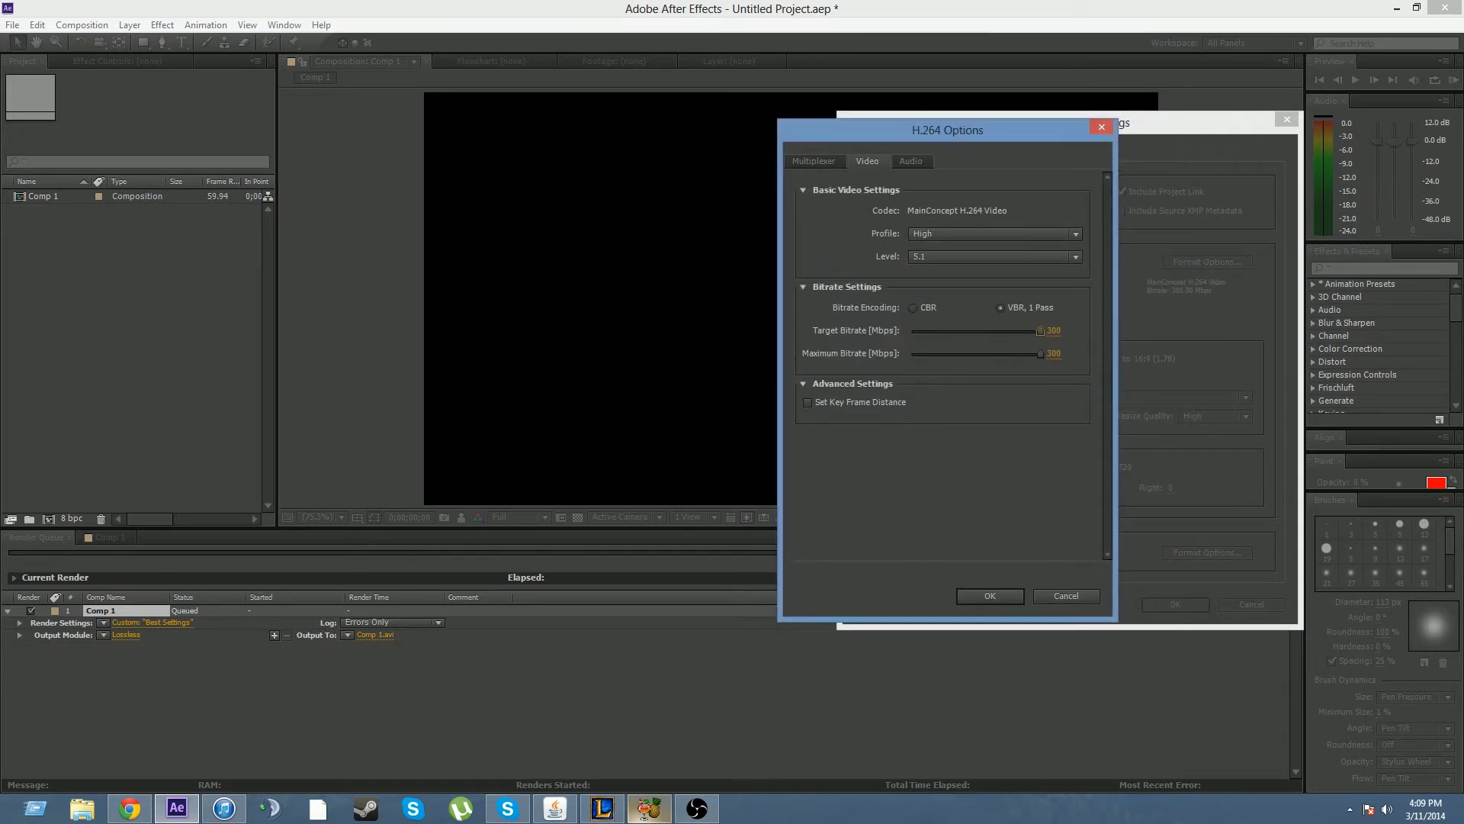
key(Tab)
key(shift+Tab)
key(Return)
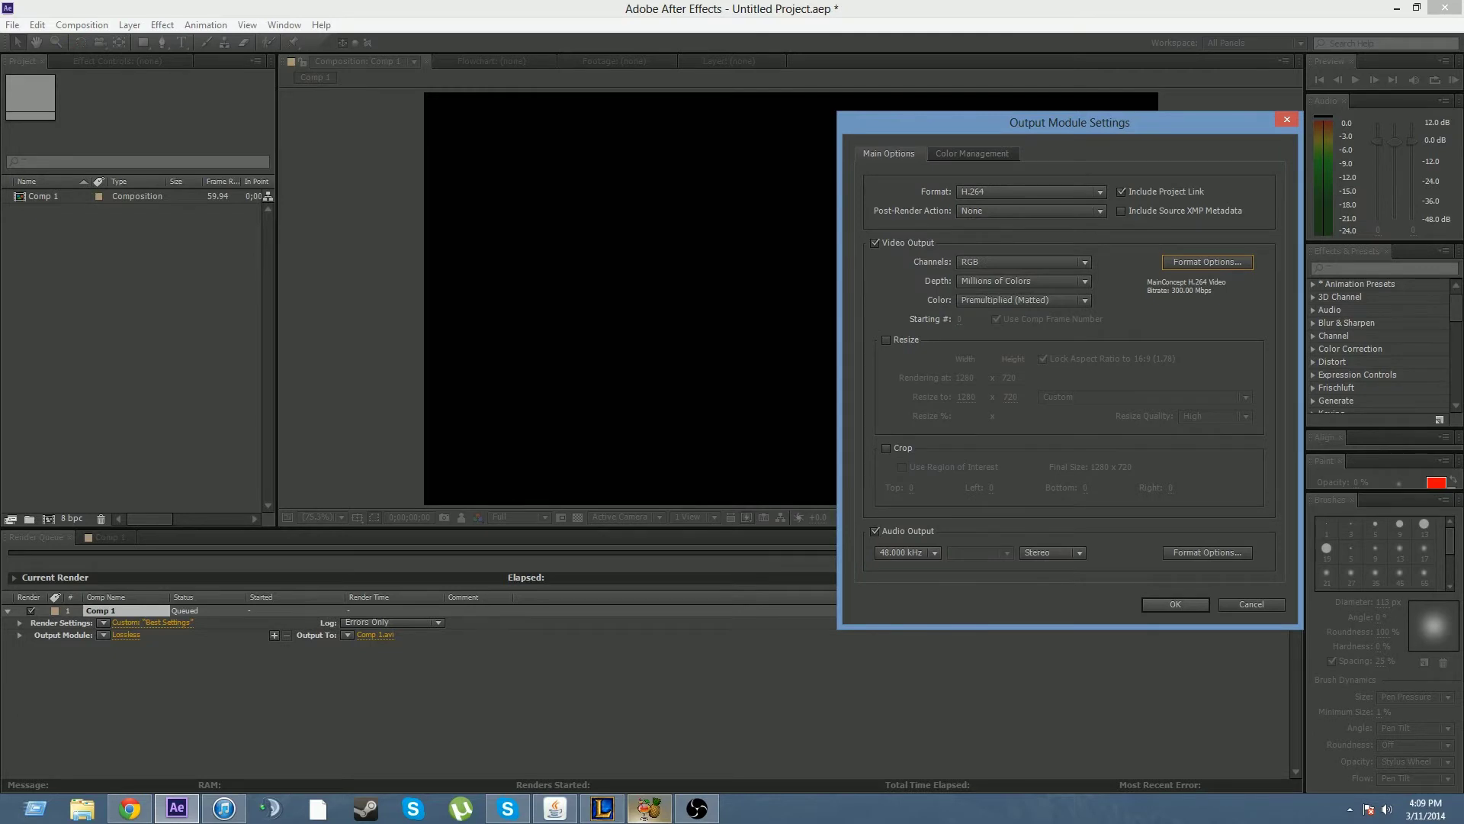
key(Return)
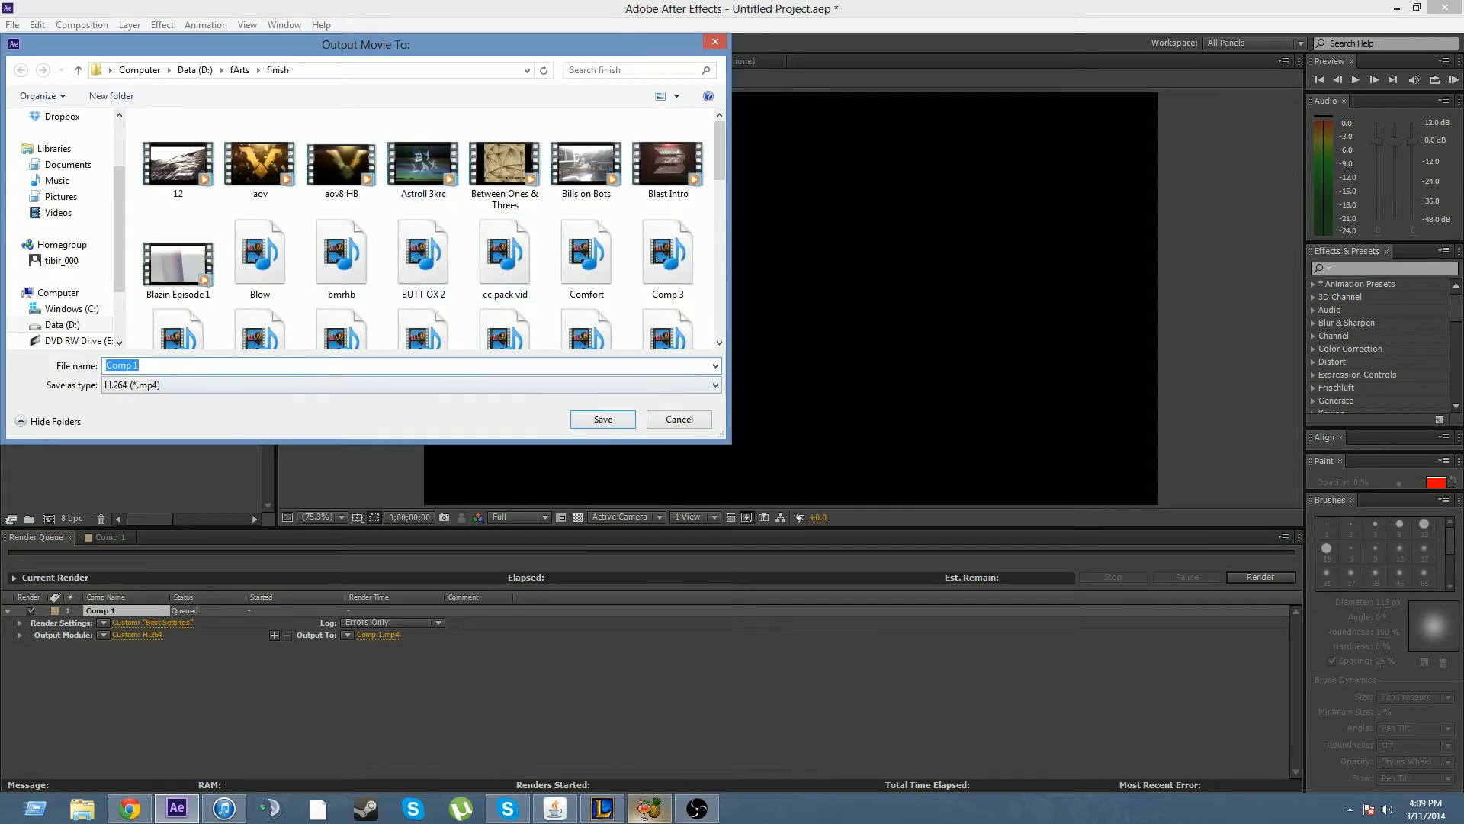
text(bla)
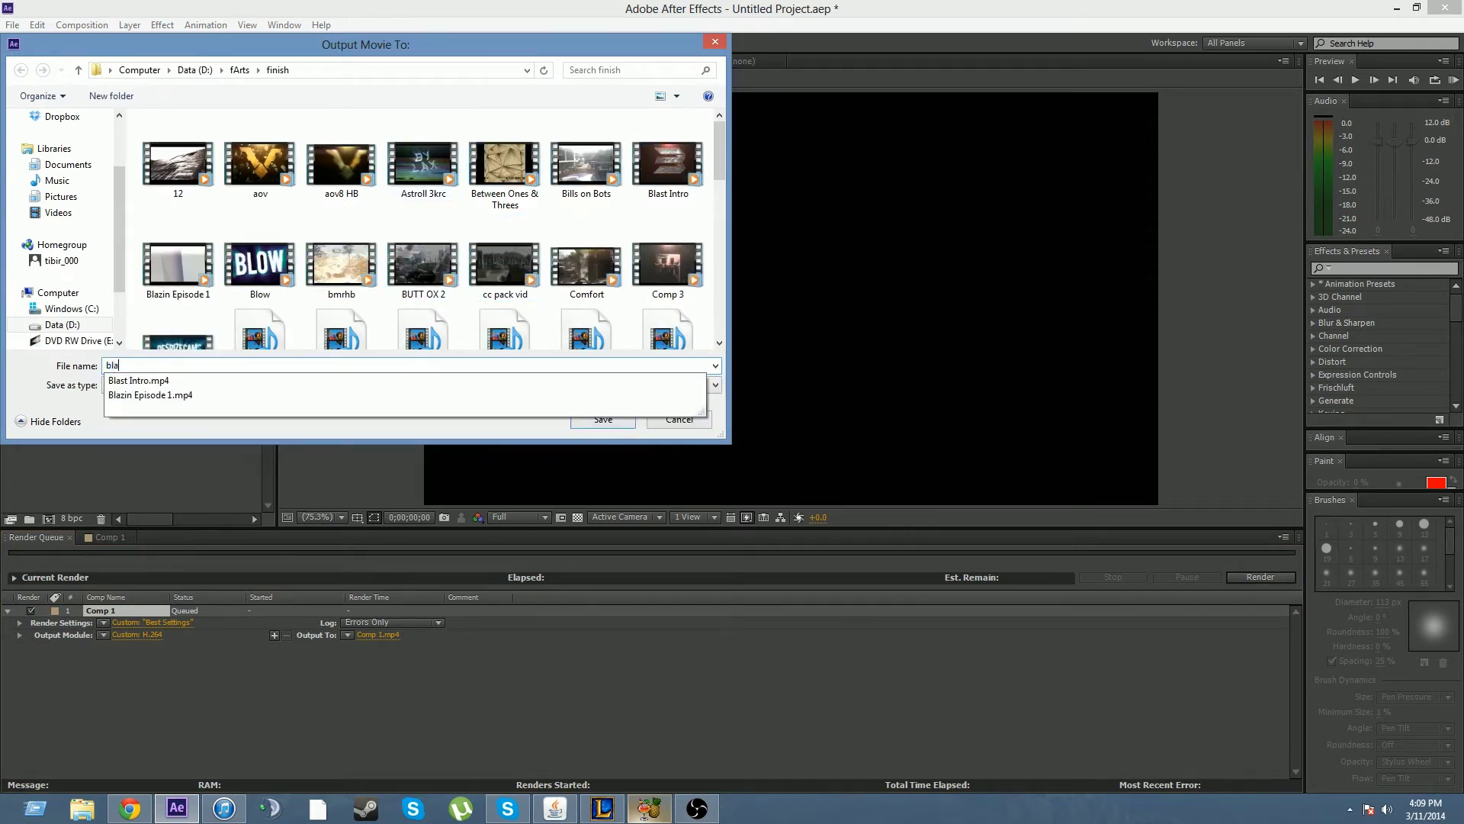
text(ckppl )
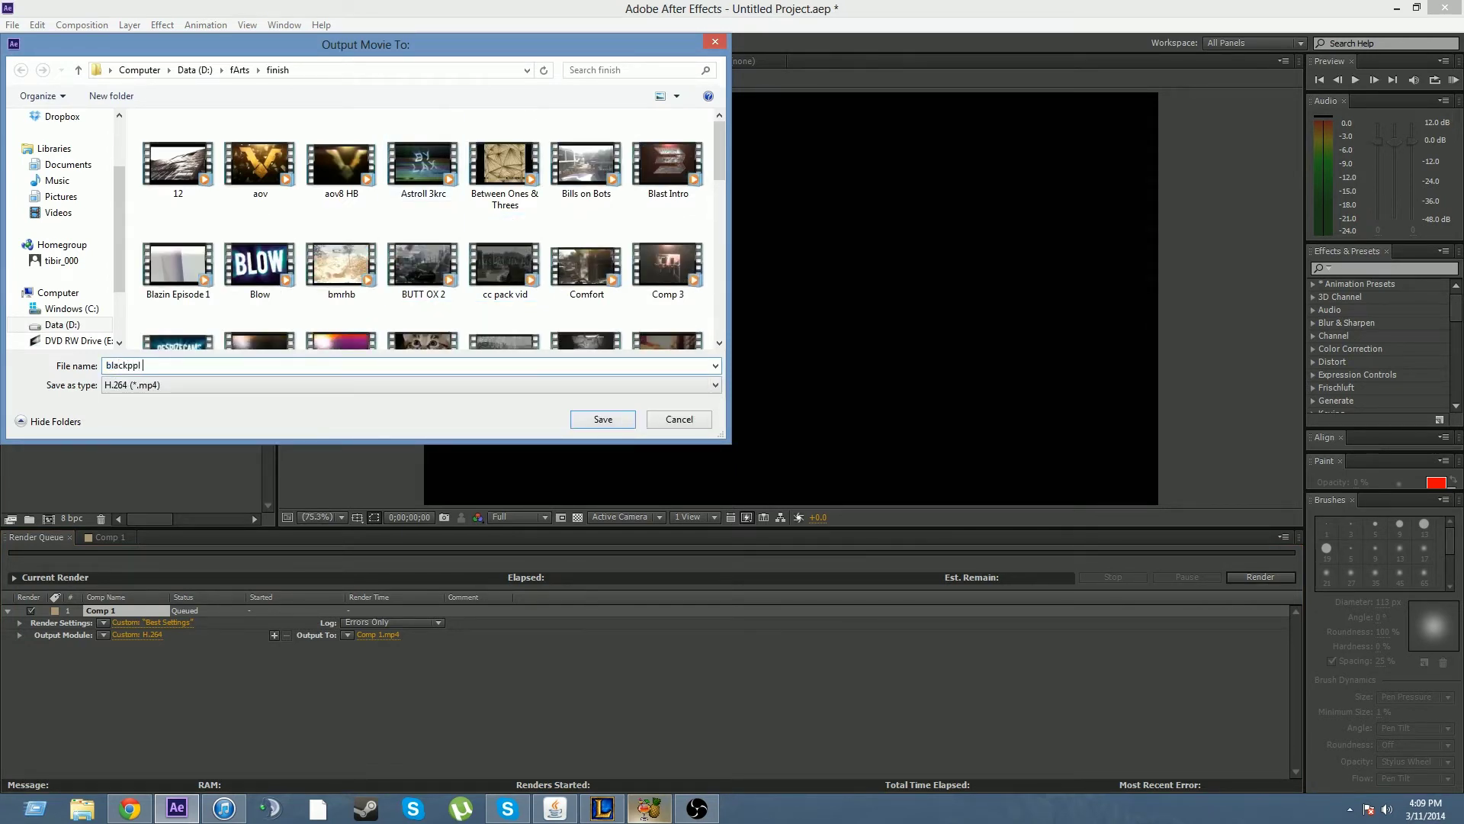
text(69ing)
click(678, 419)
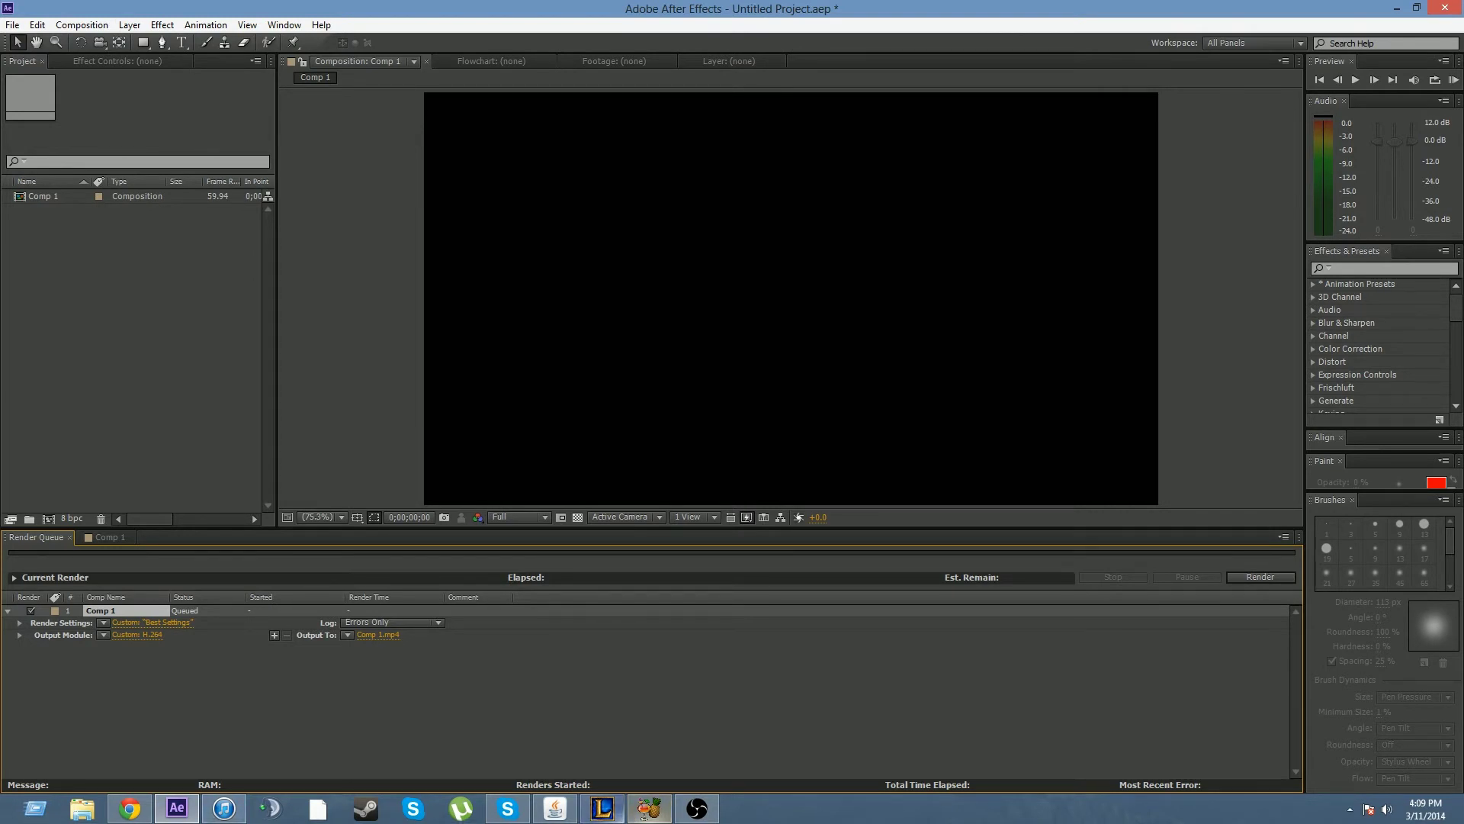
Switch to HandBrake and browse for a source video file in the fArts finish folder
click(649, 808)
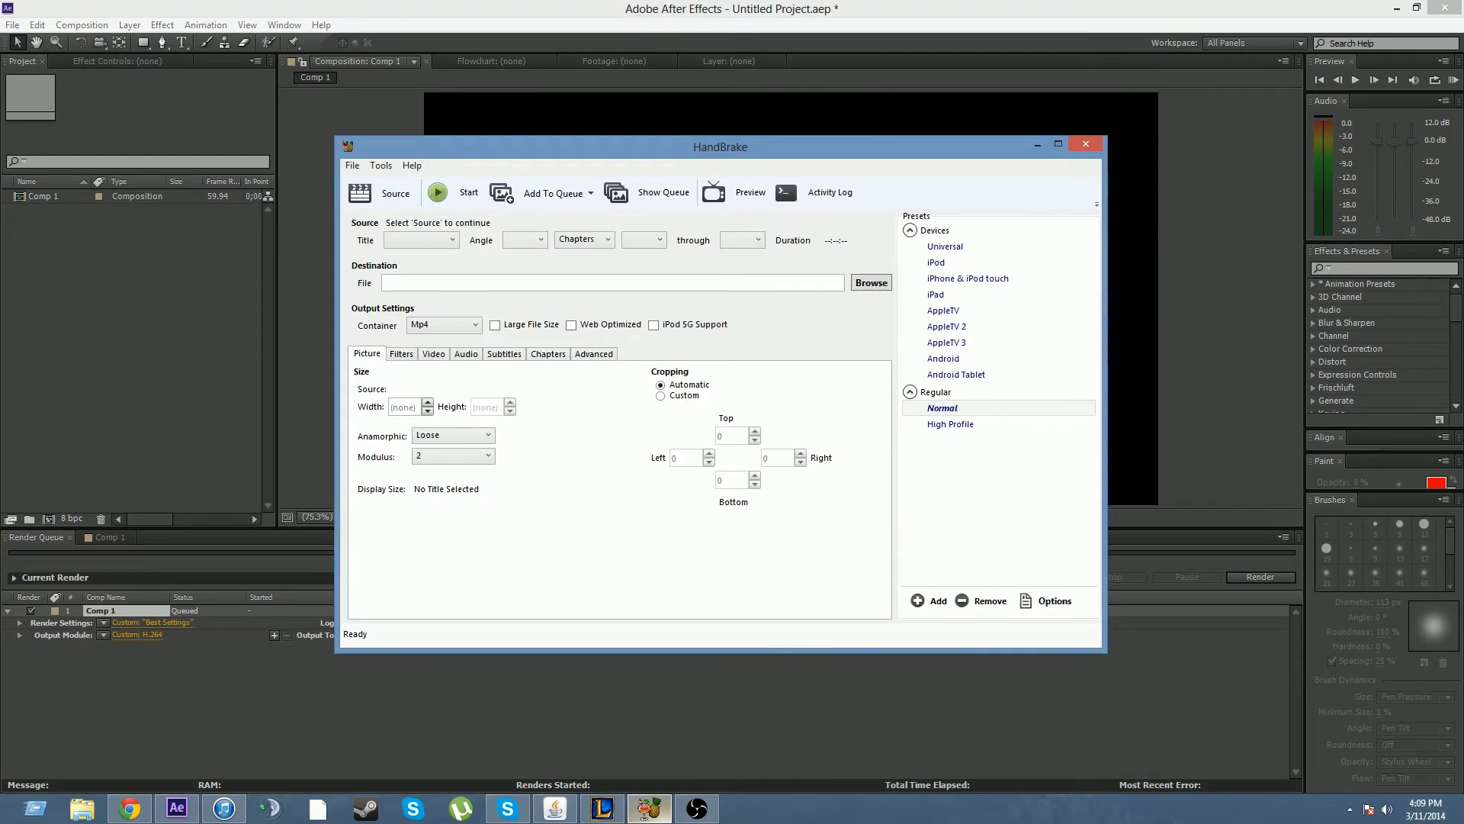
click(381, 193)
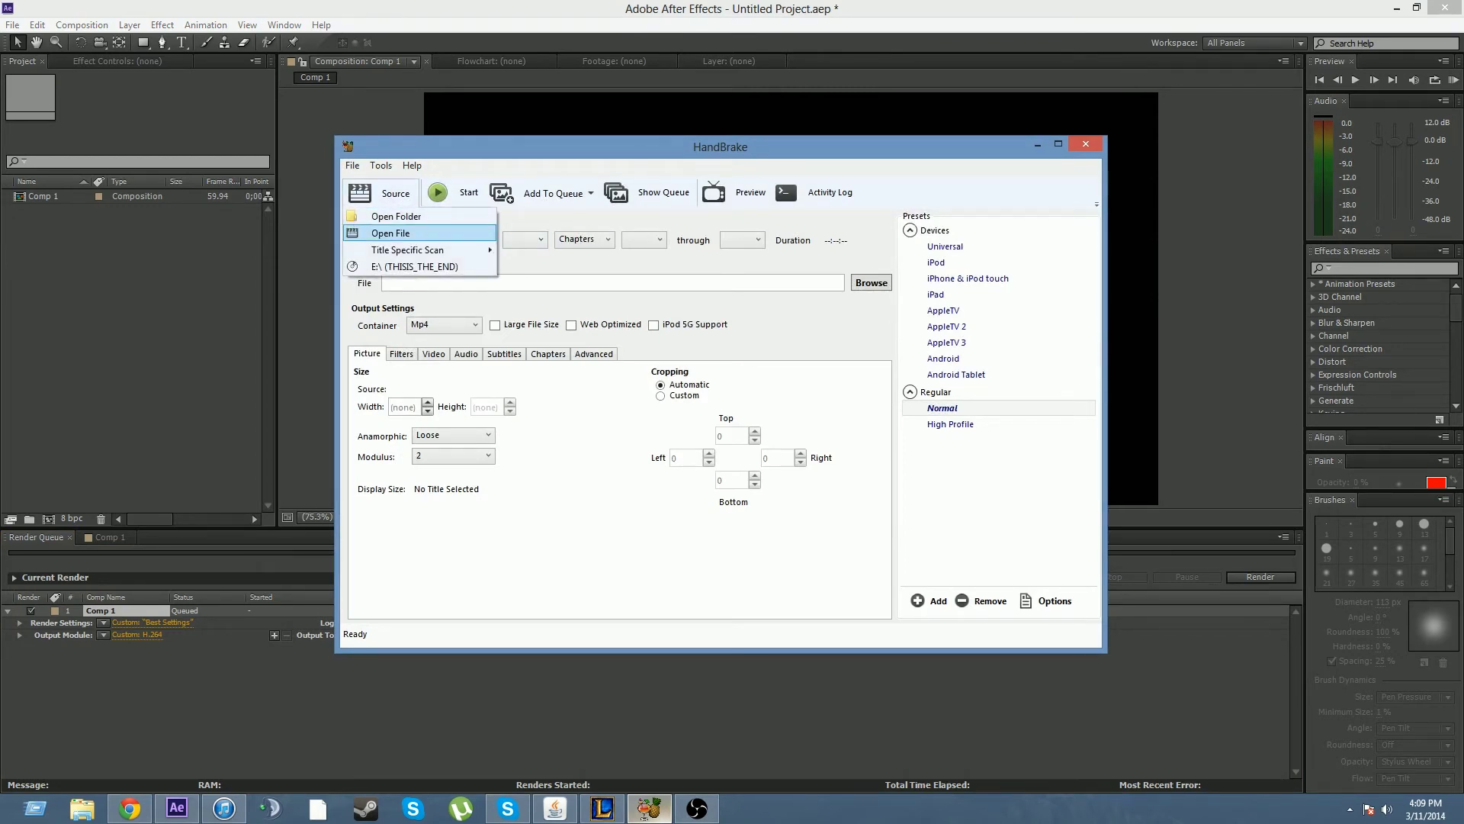
click(390, 233)
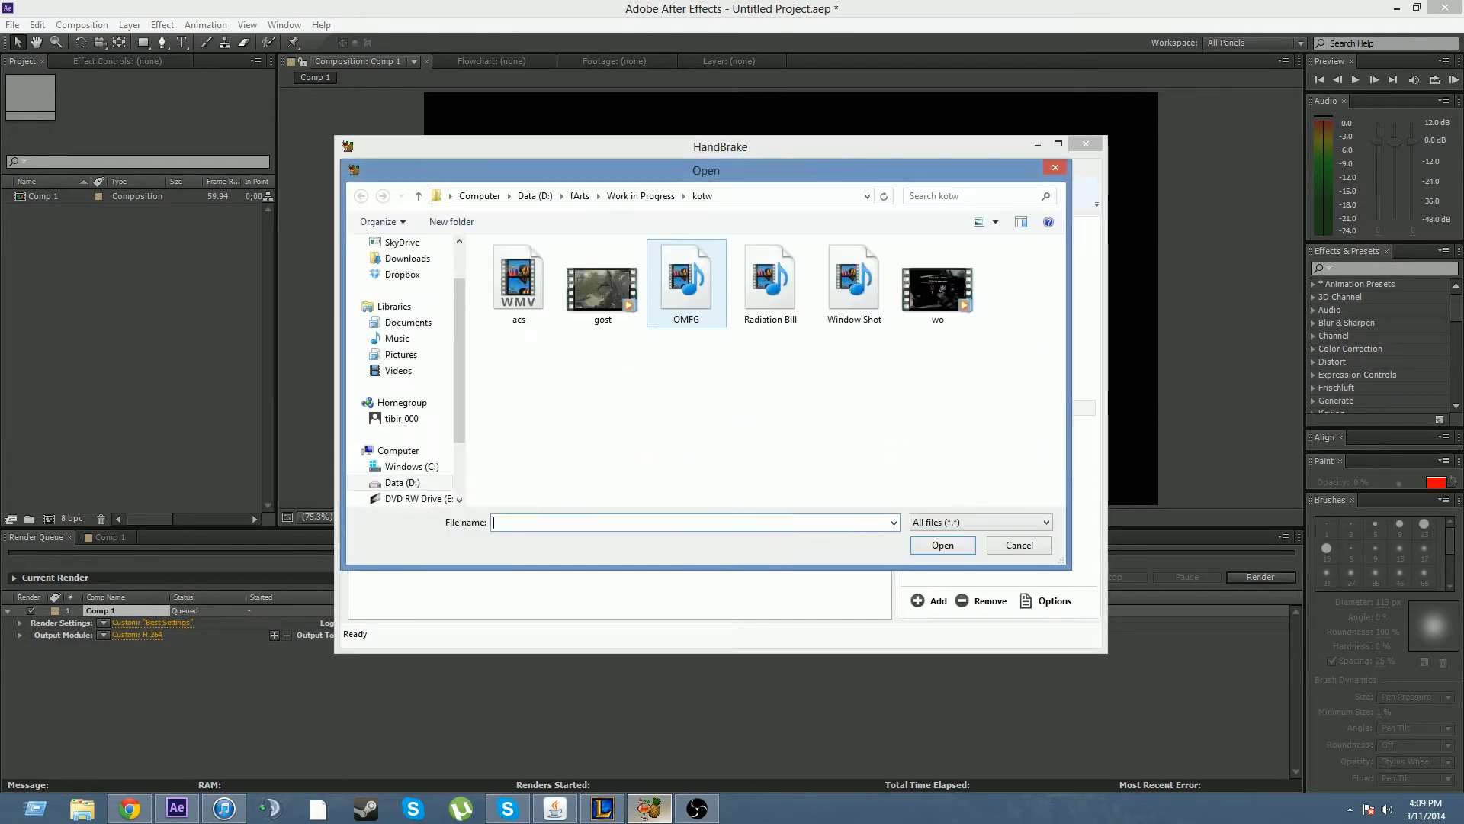
click(598, 196)
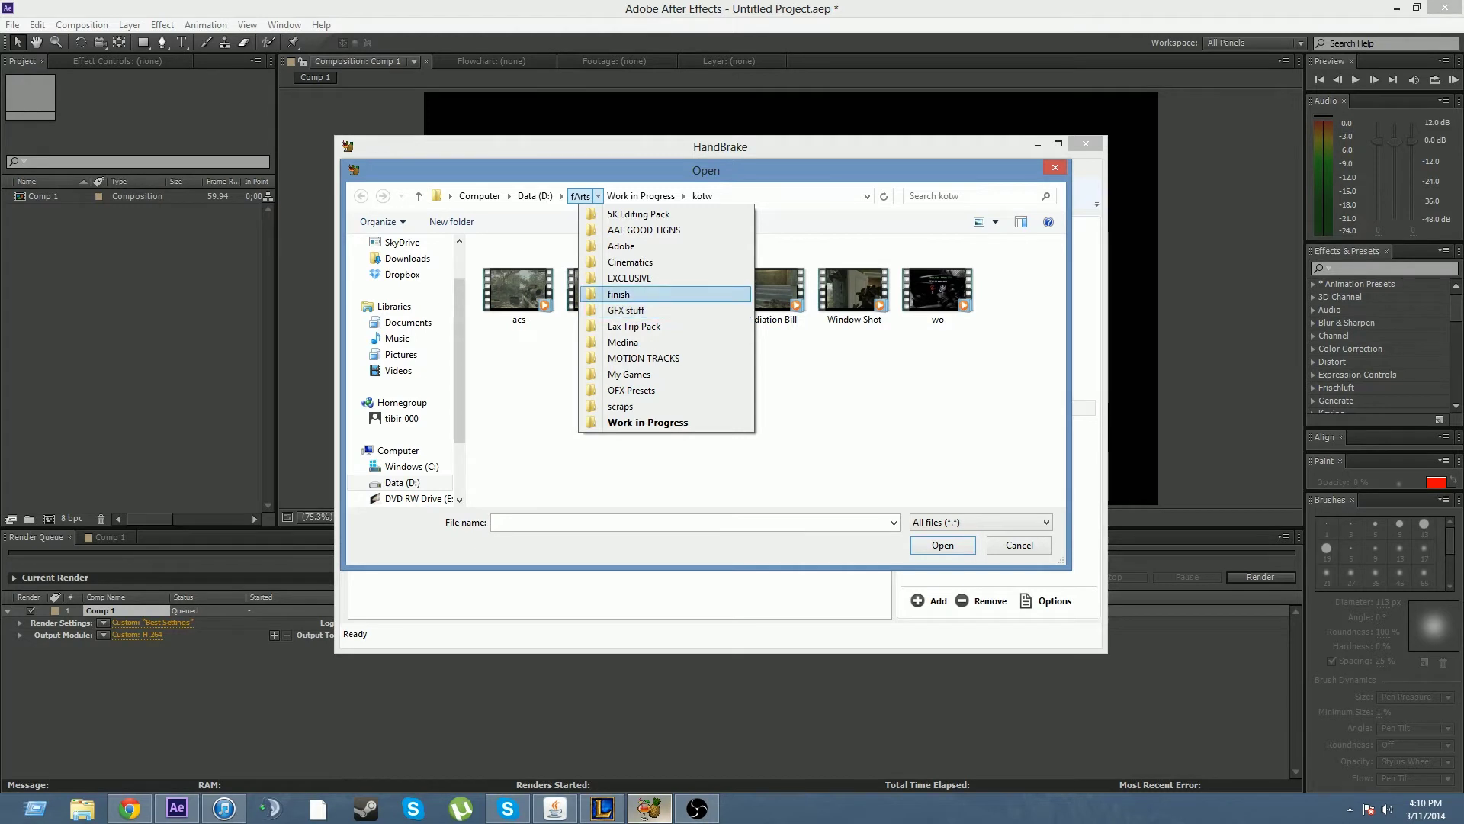
key(Return)
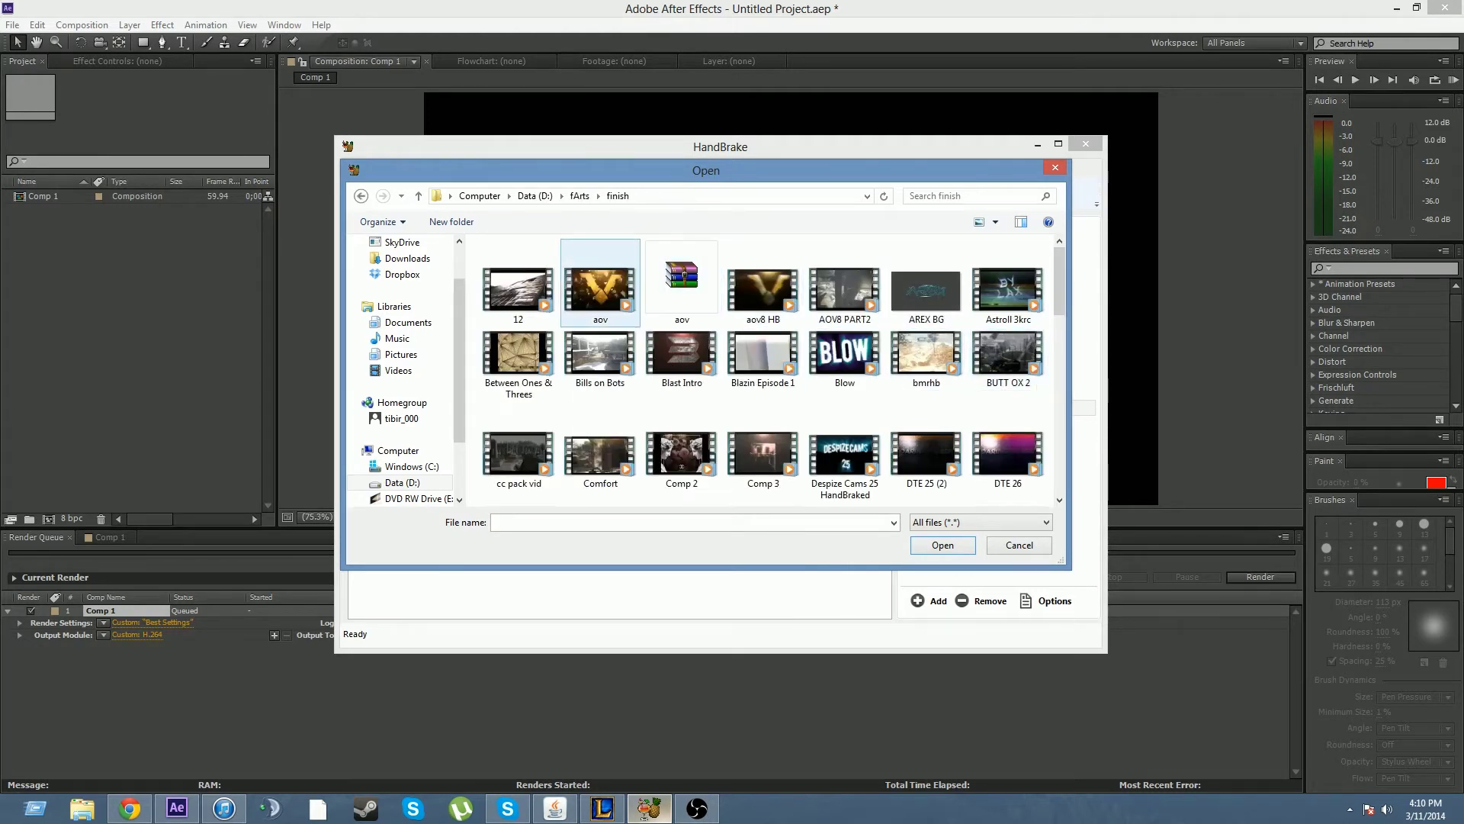
Find the original wise video in the folder and examine its file size in its properties
click(601, 284)
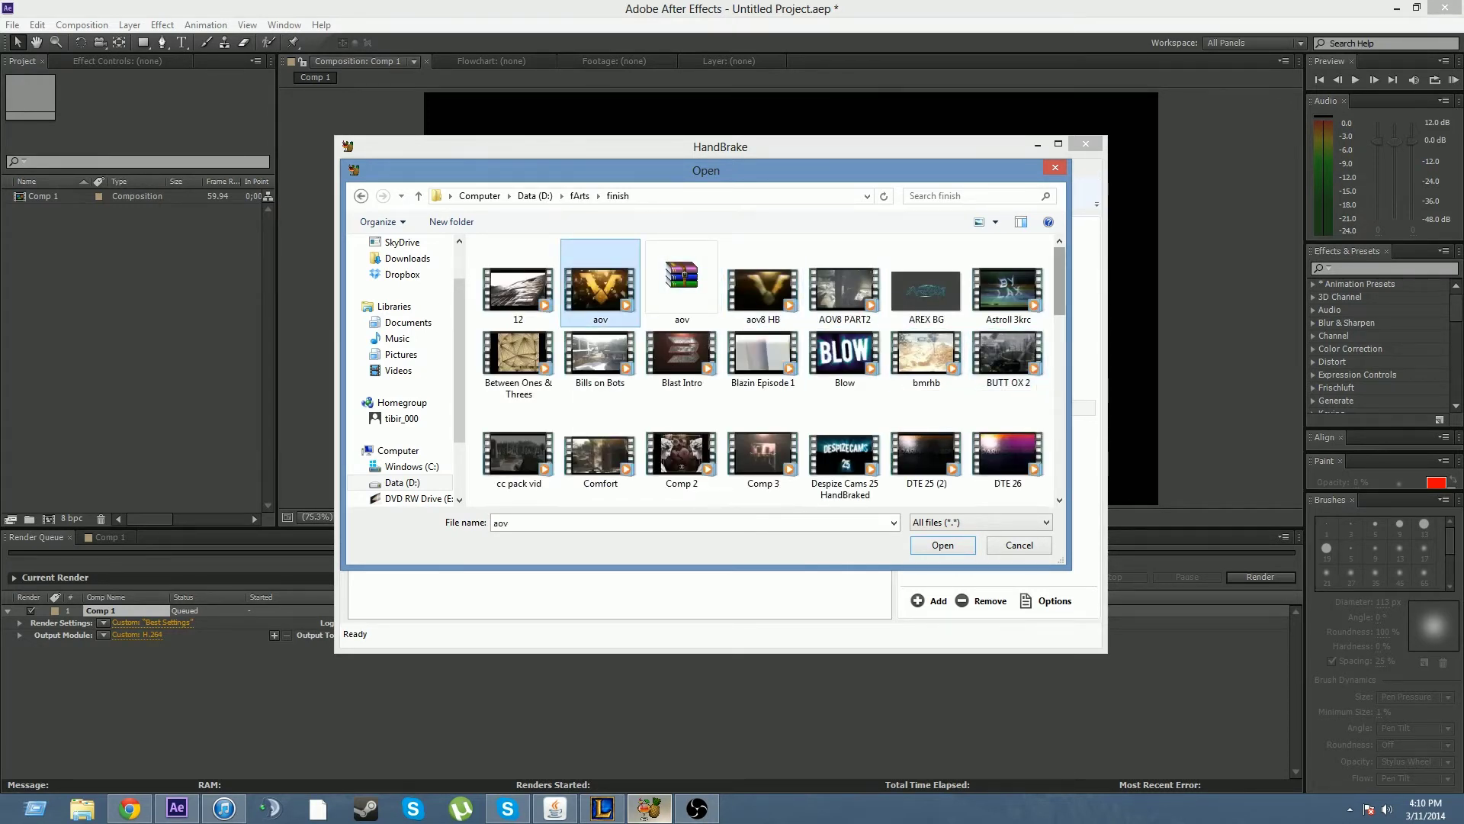
scroll(763, 370, down, 6)
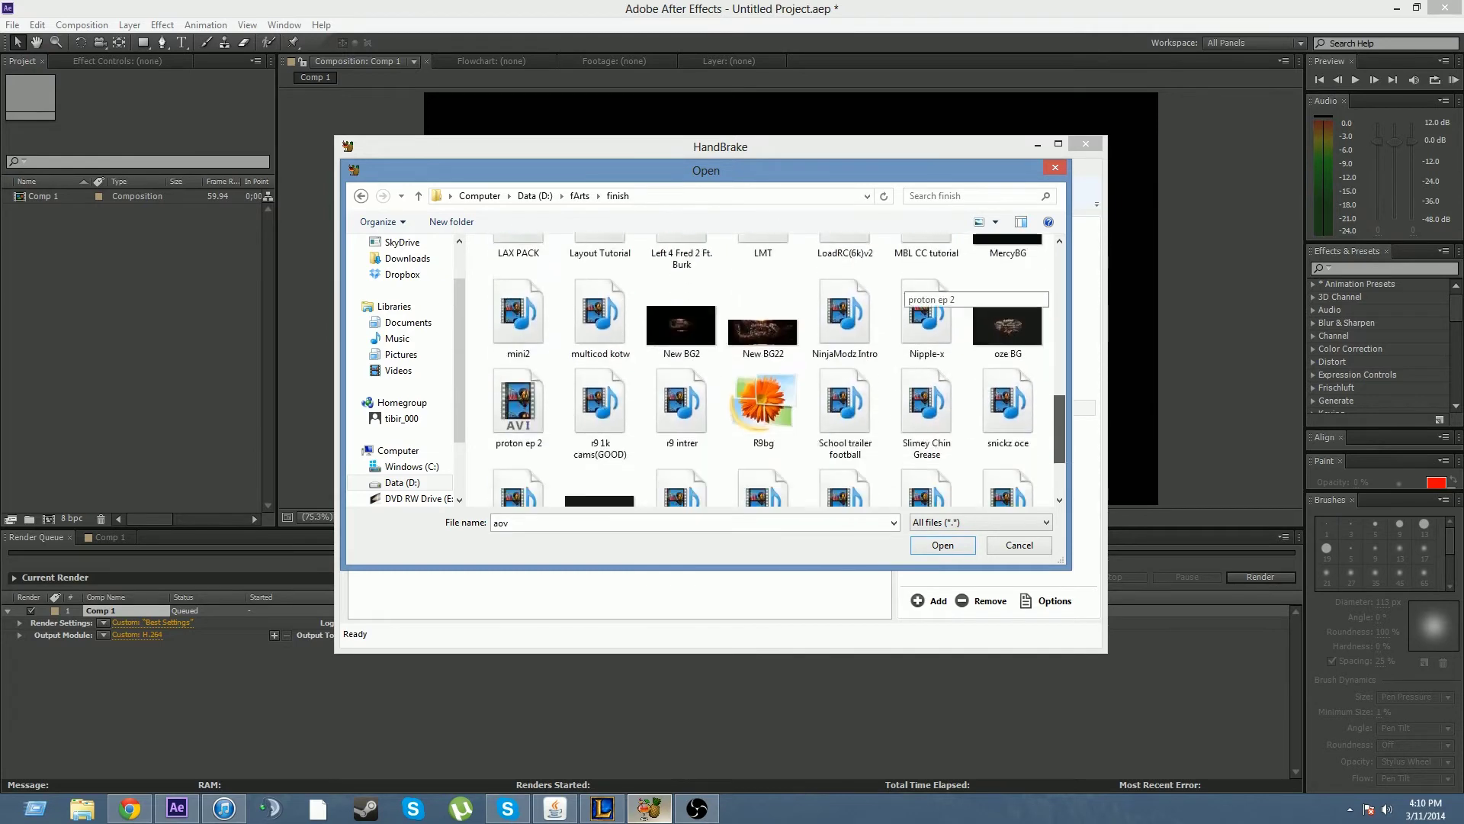
scroll(762, 370, down, 2)
click(845, 450)
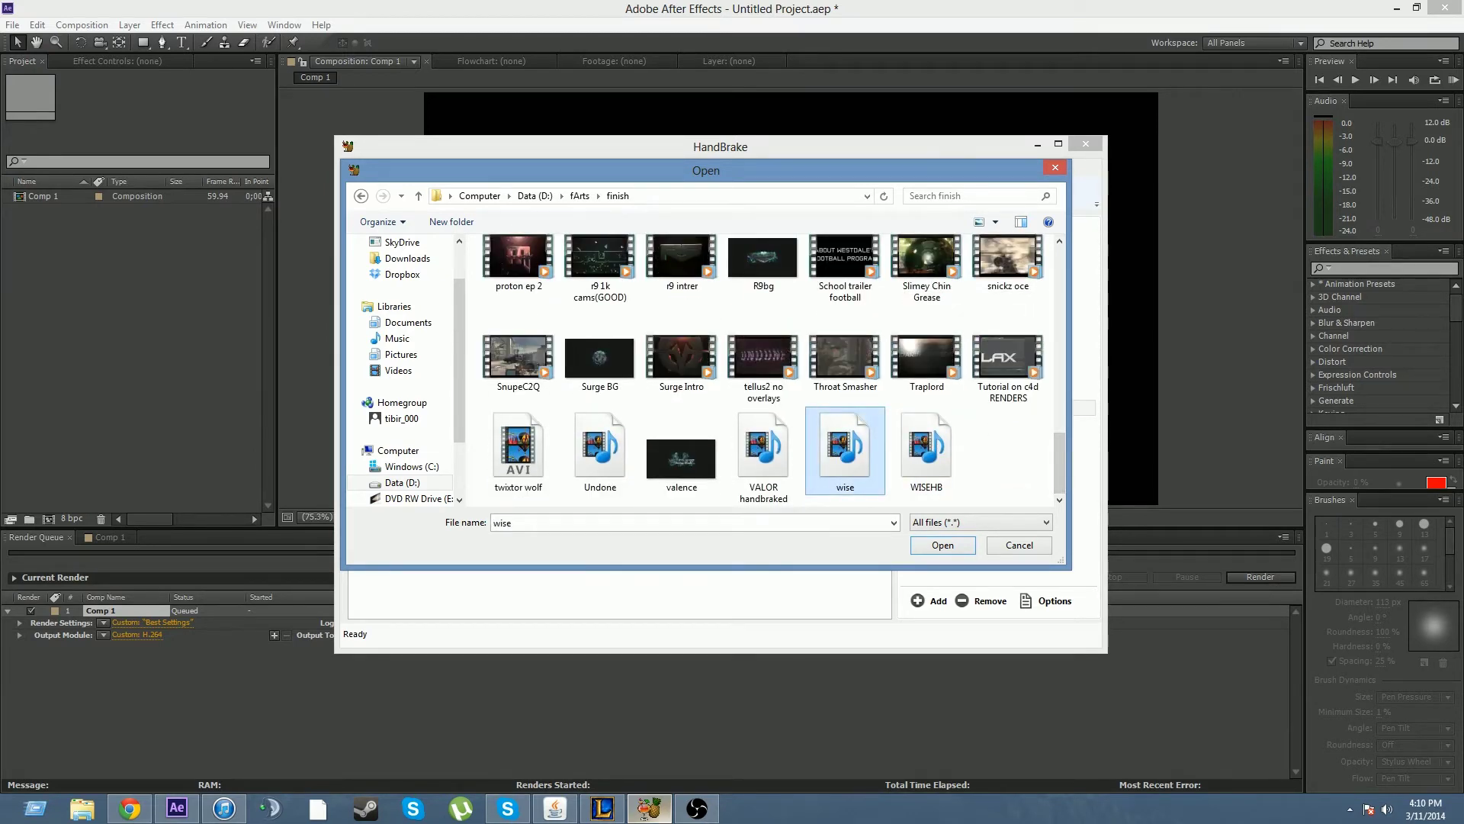
right_click(851, 441)
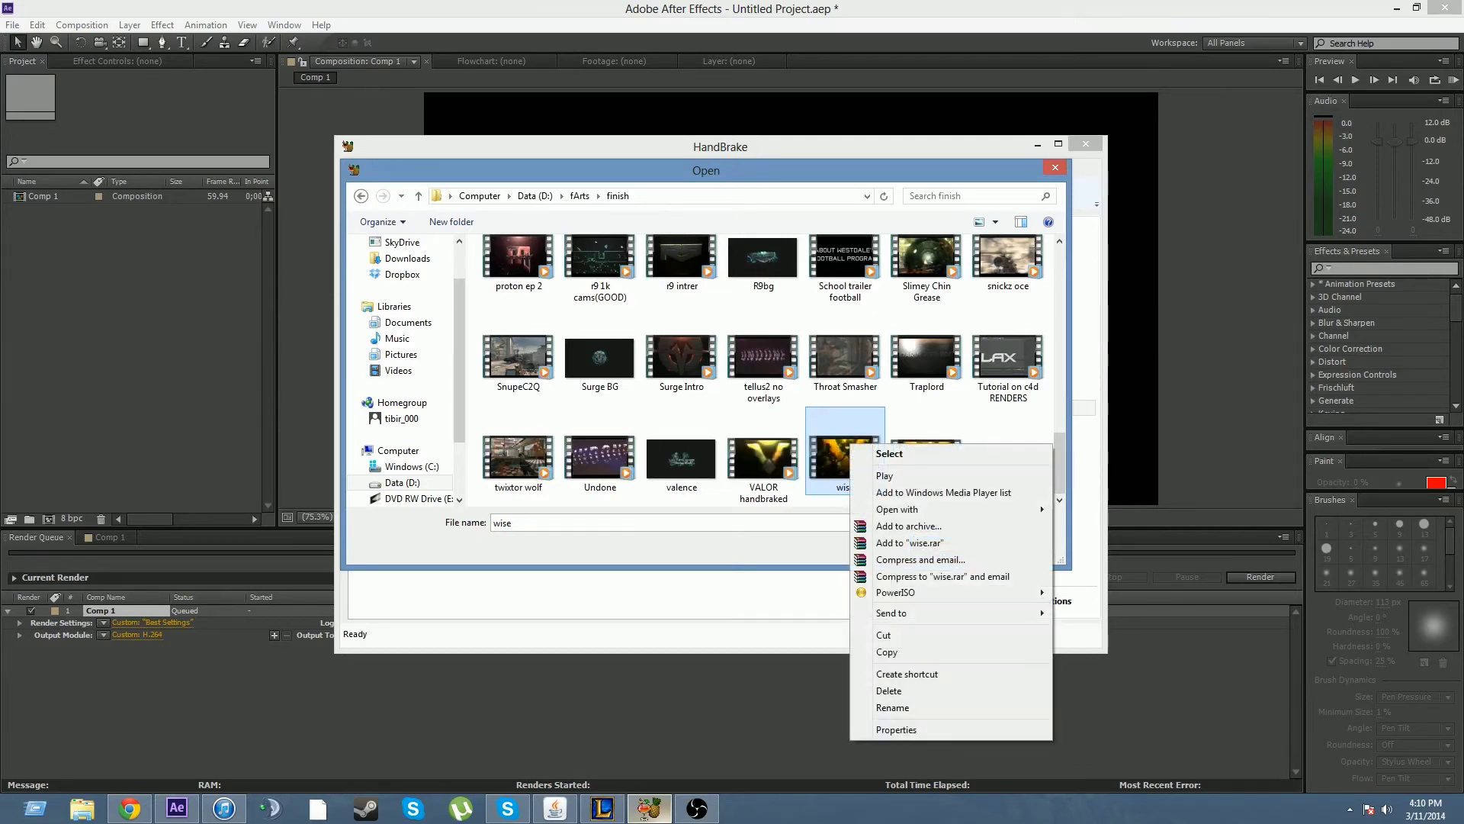
click(896, 729)
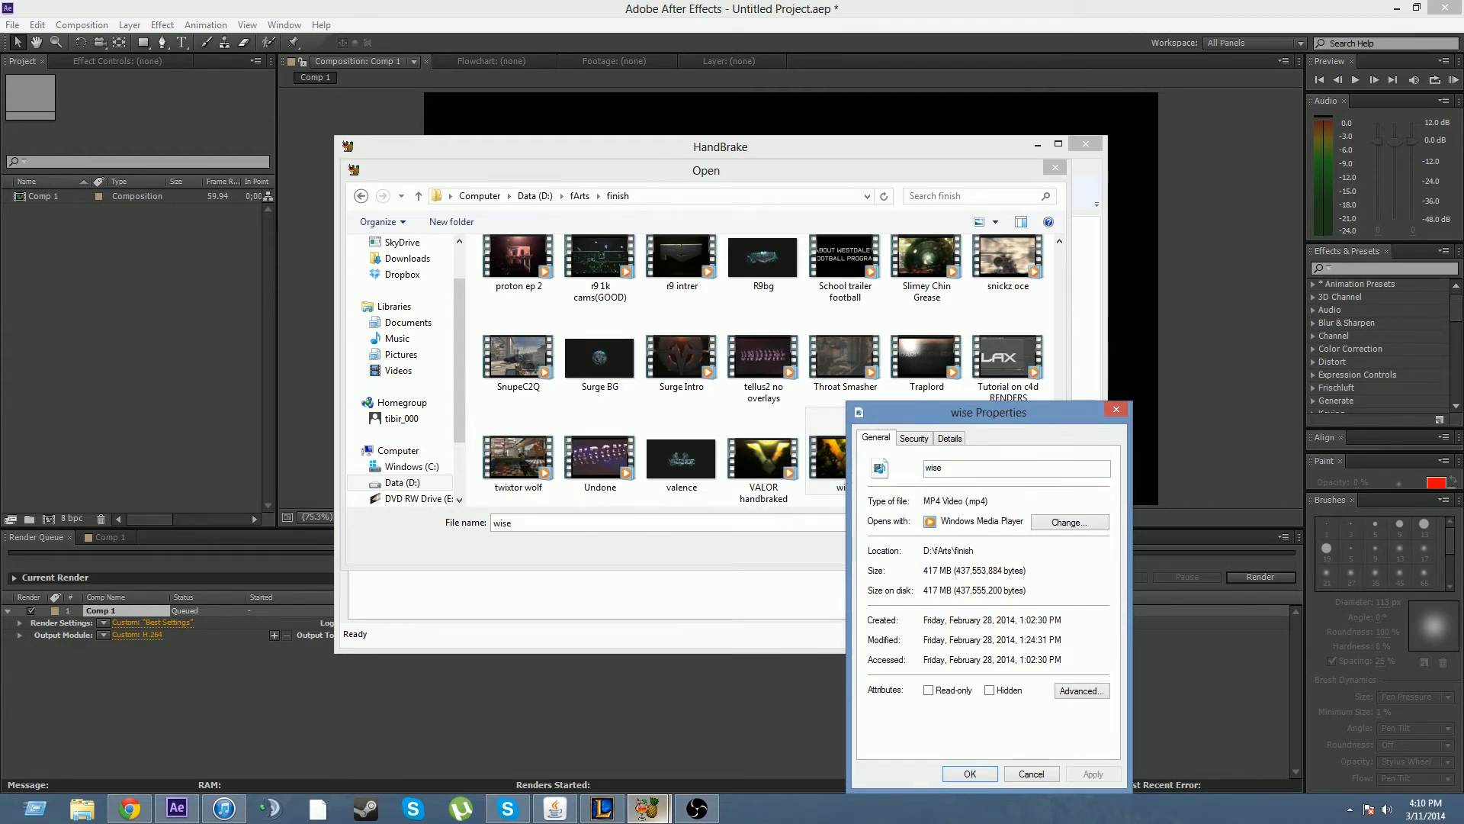
drag(938, 412, 1218, 277)
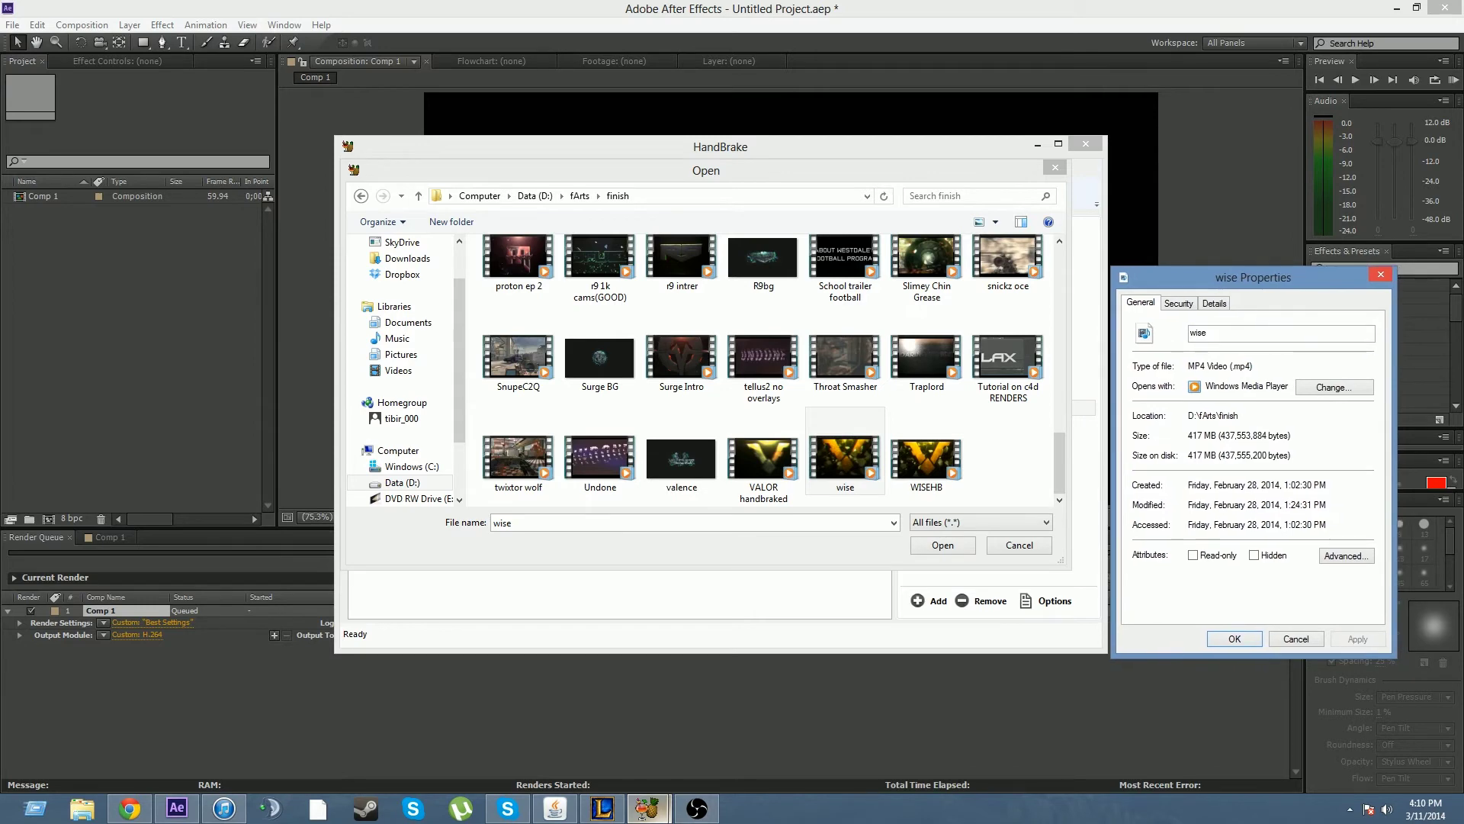
click(1380, 275)
Examine the file size of the WISEHB video in its properties for comparison with the original
click(926, 458)
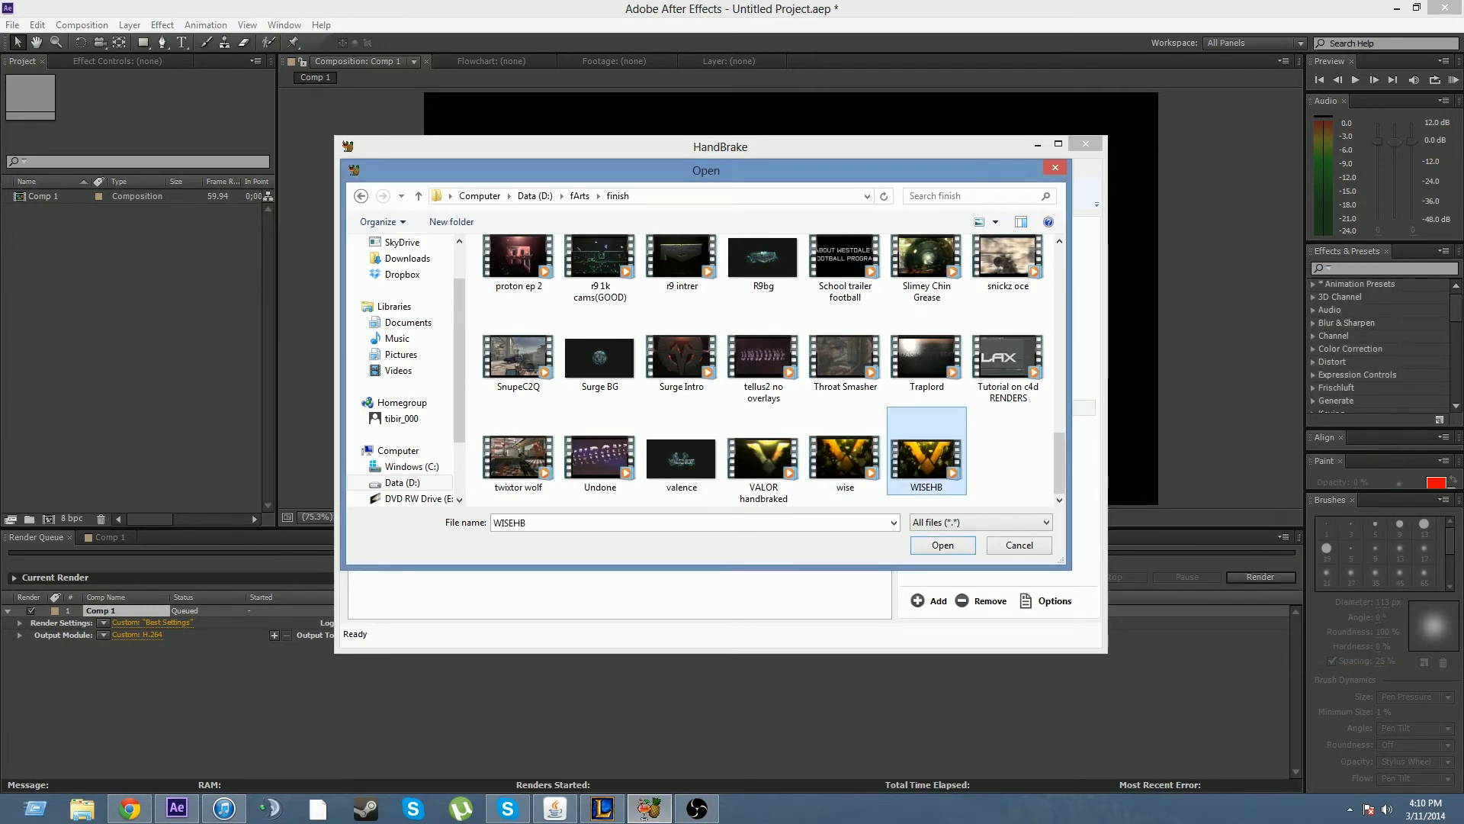
right_click(926, 462)
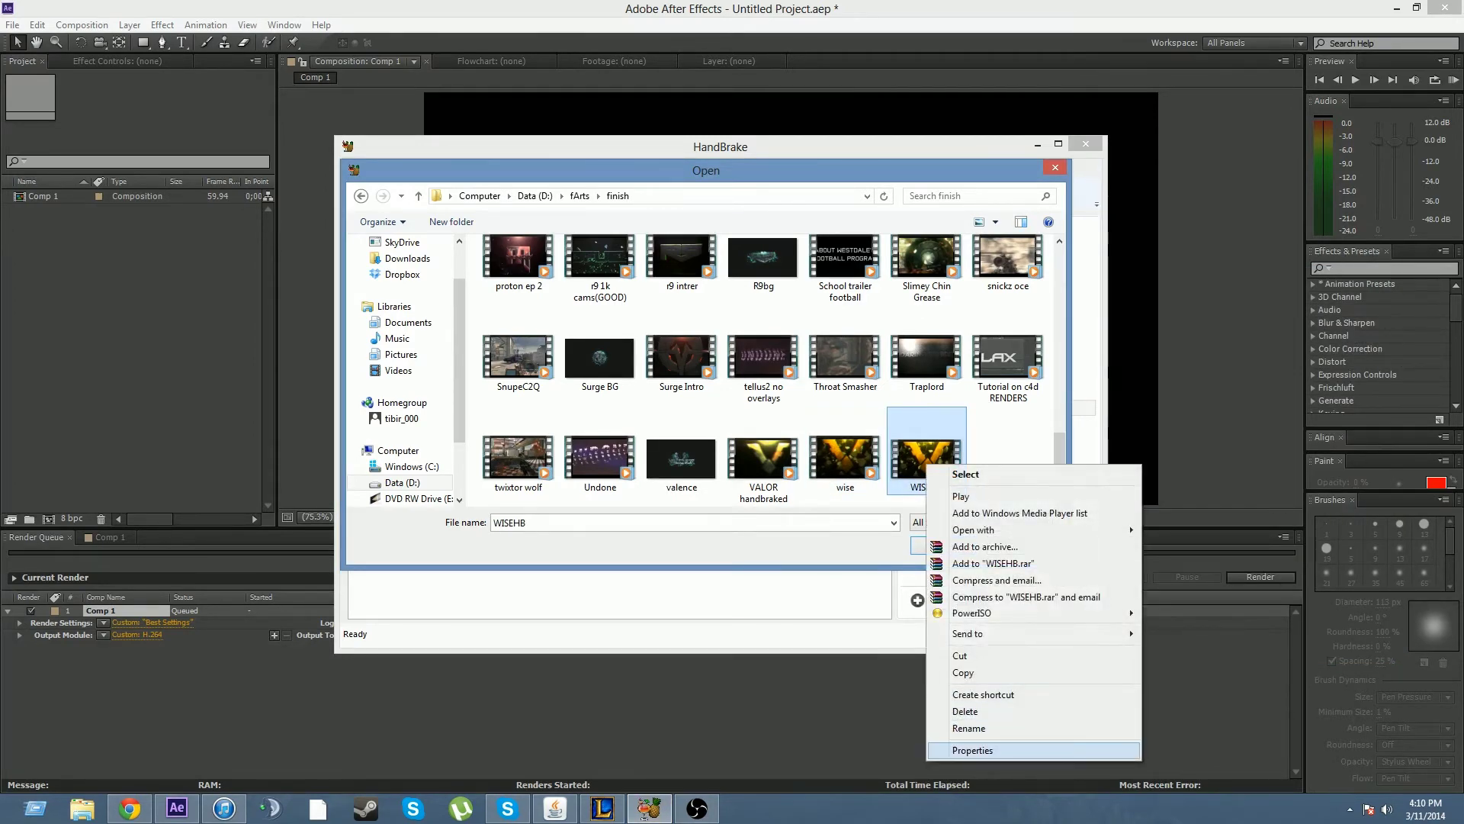
key(Return)
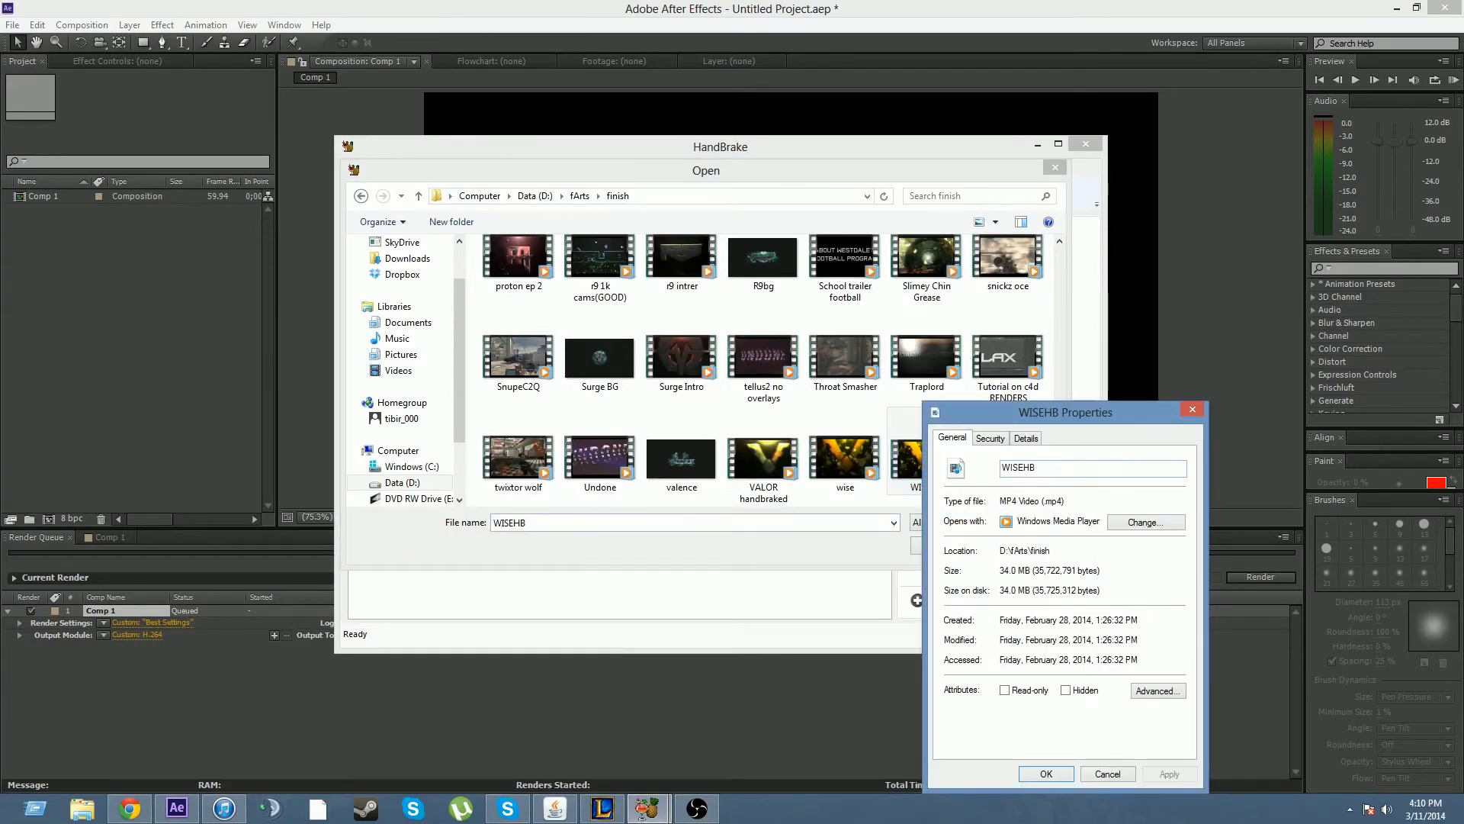
drag(1067, 412, 1216, 228)
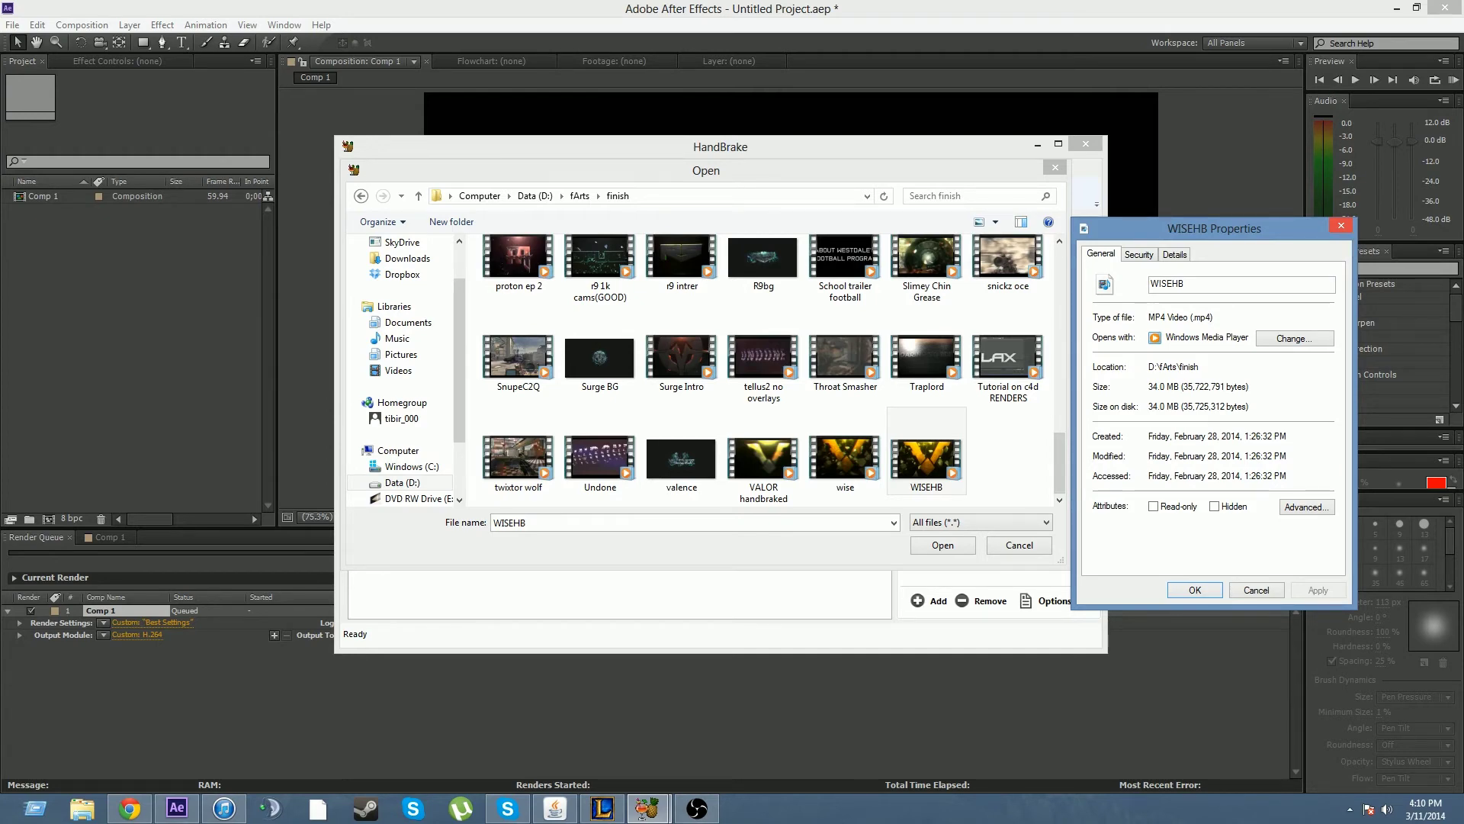
click(1340, 225)
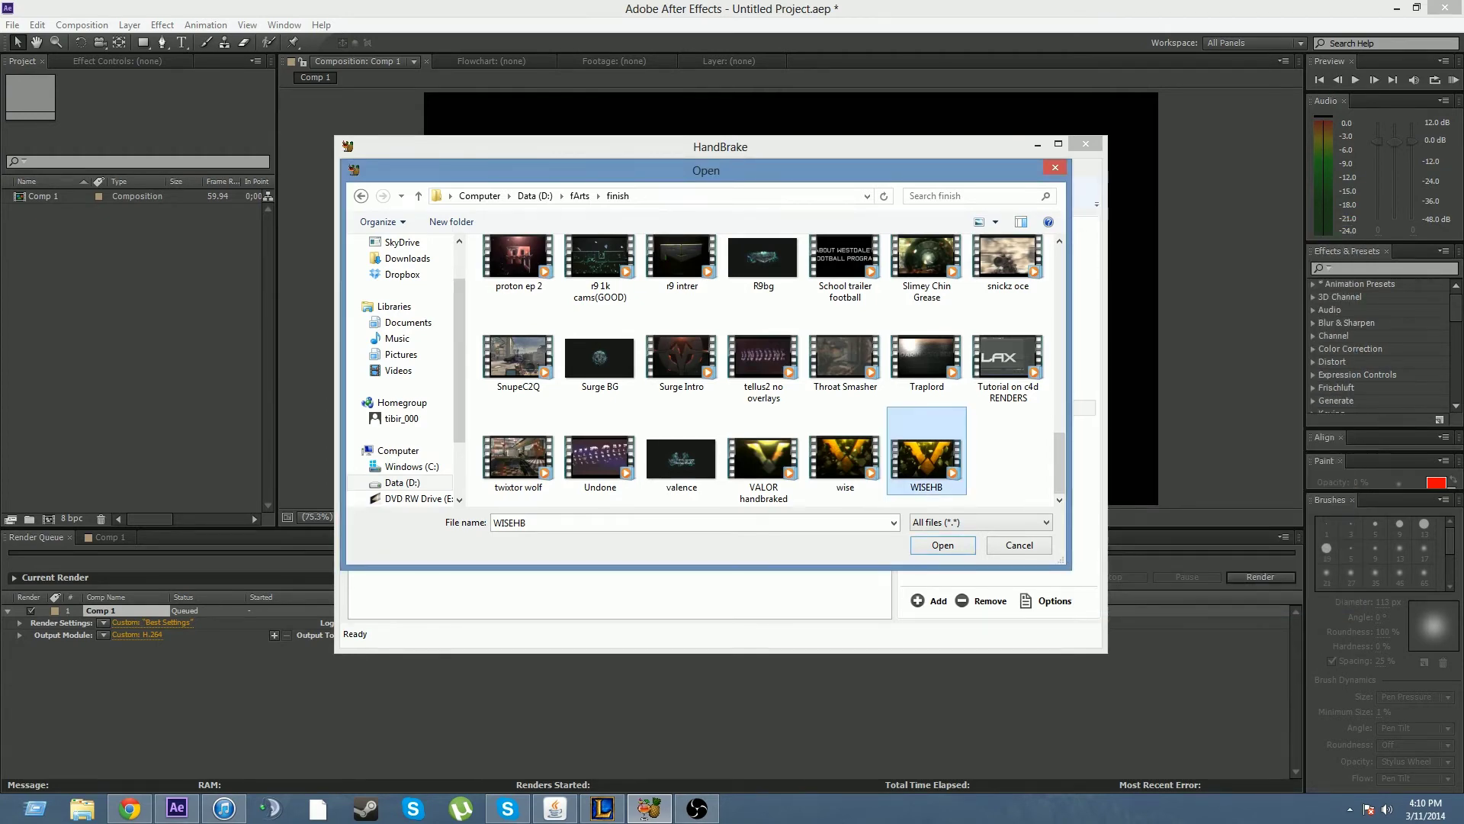
Load the wise video as the HandBrake source
drag(845, 170, 1109, 187)
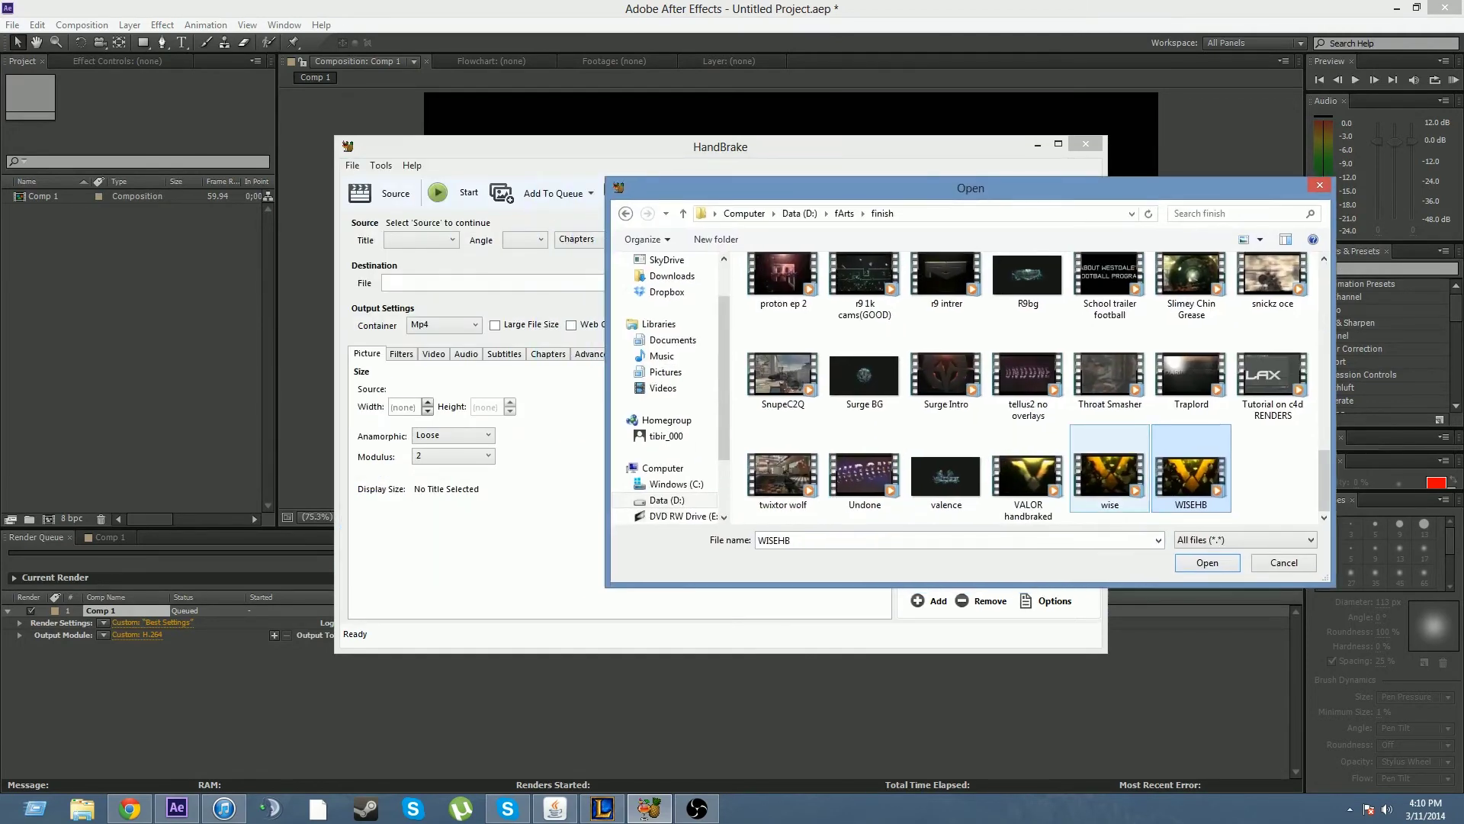
key(Return)
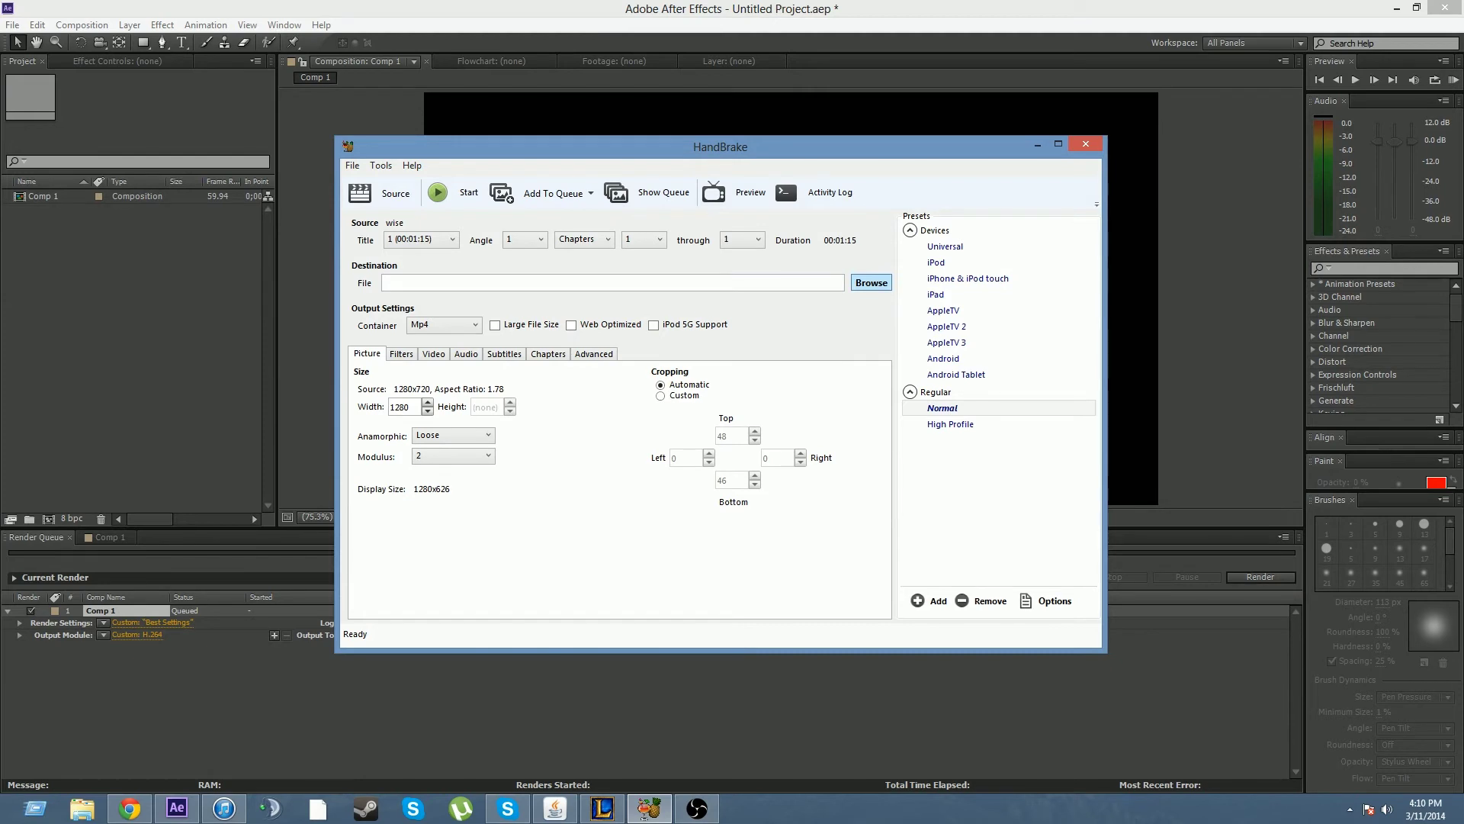
click(870, 282)
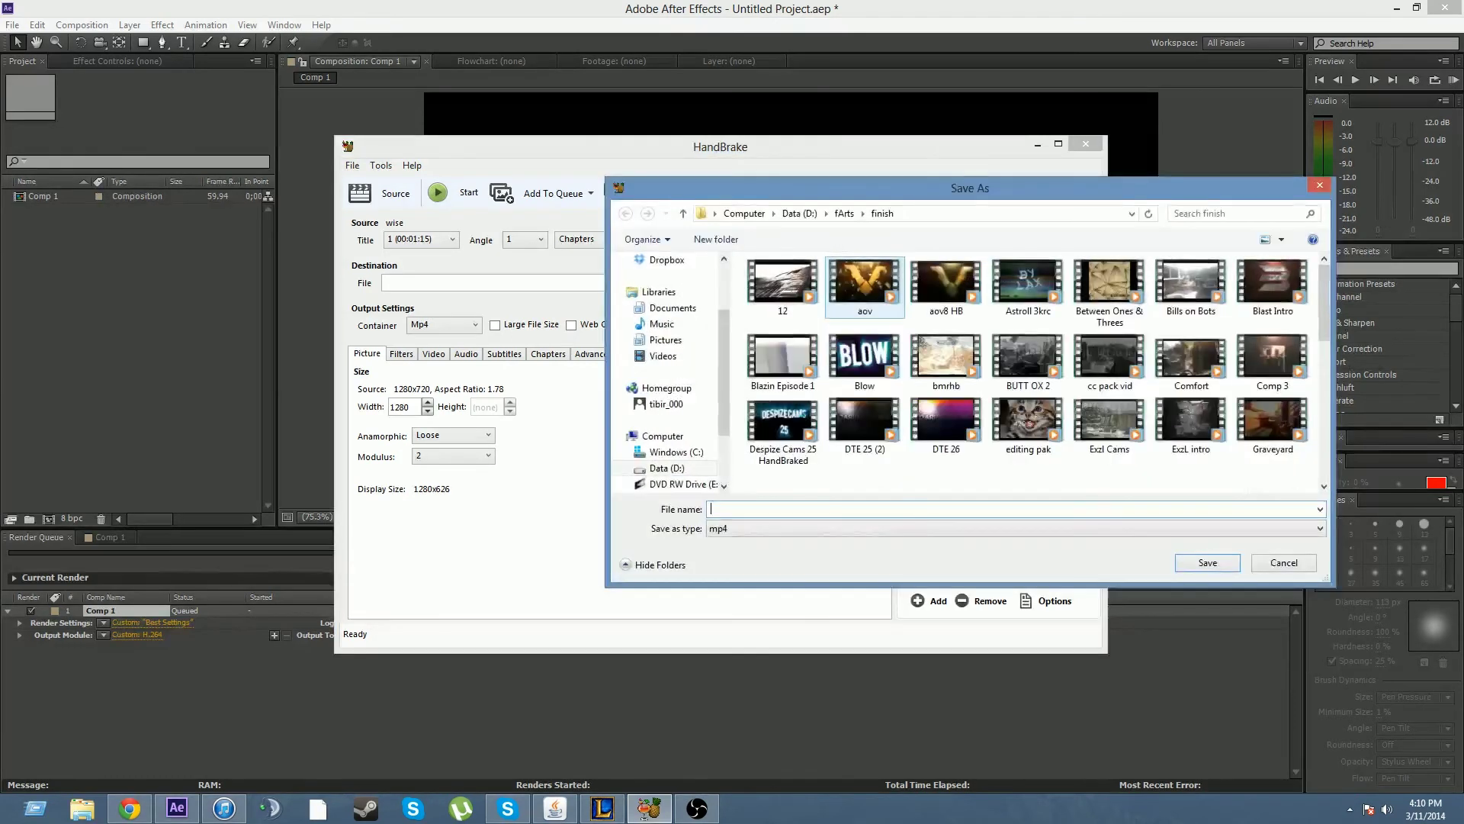
text(handr)
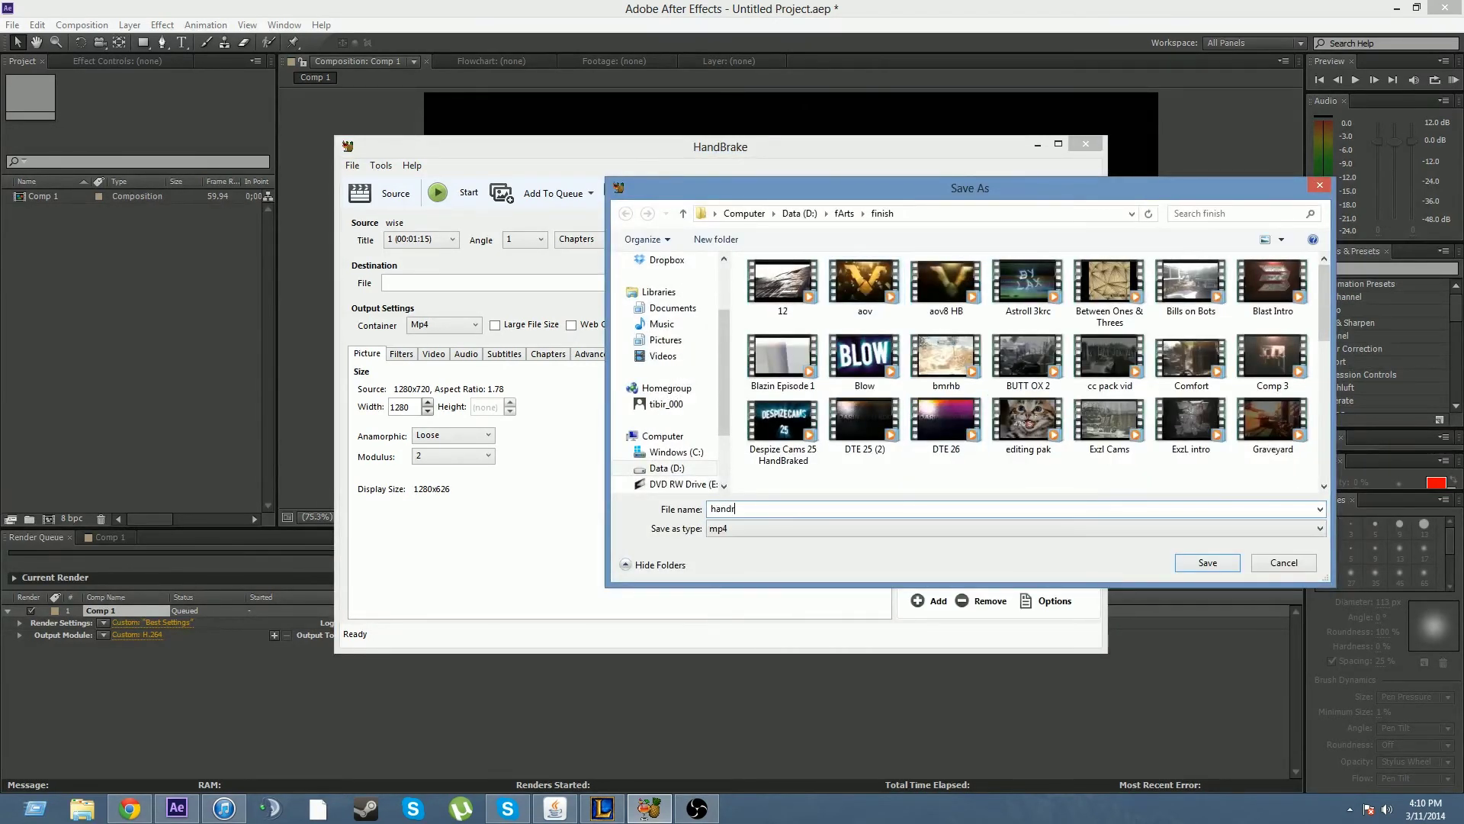
key(BackSpace)
text(braked video)
key(Escape)
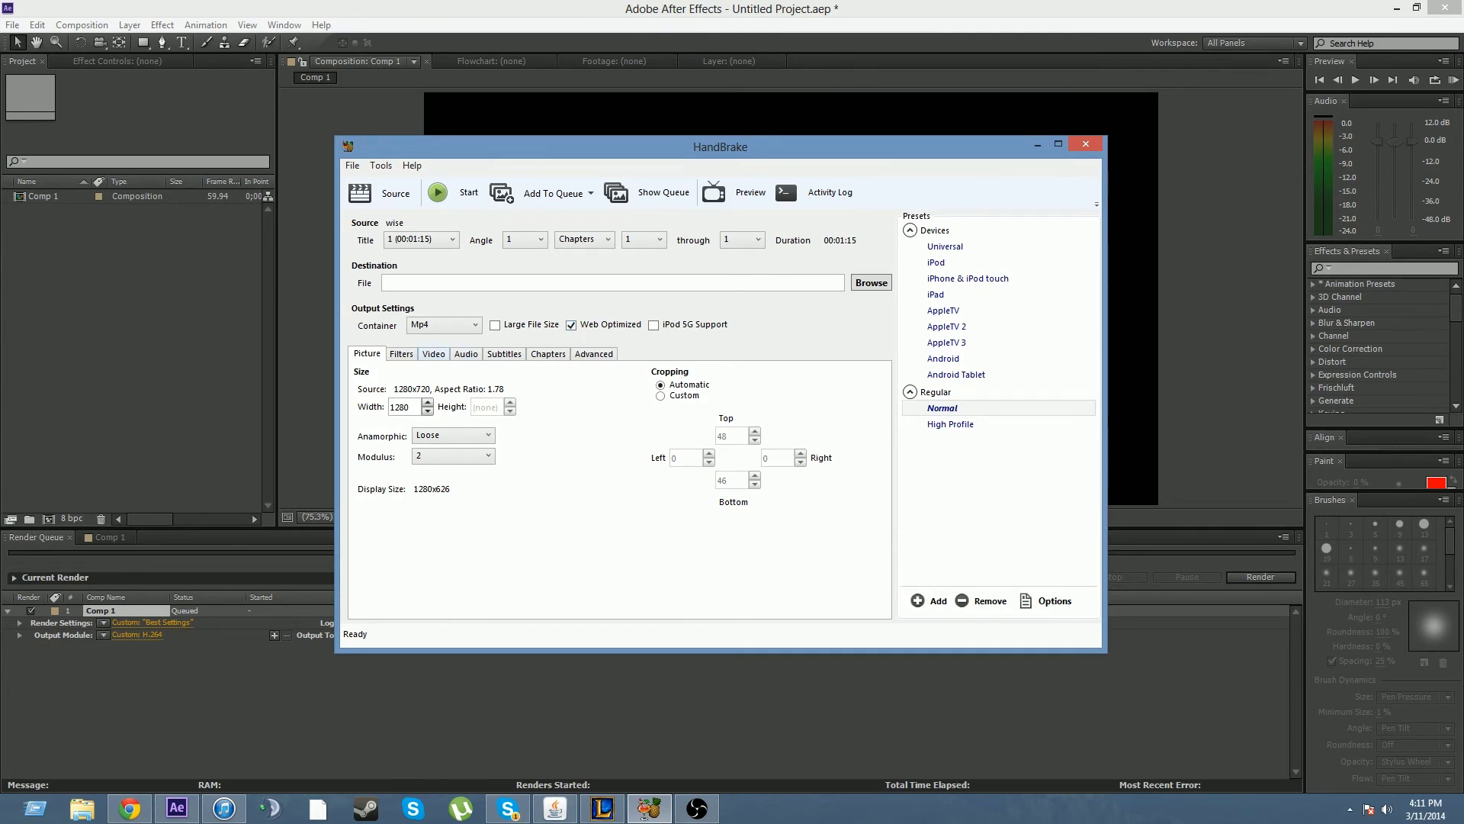
Enable the use of advanced settings for video optimisation and set the audio track's bitrate to 128
click(433, 353)
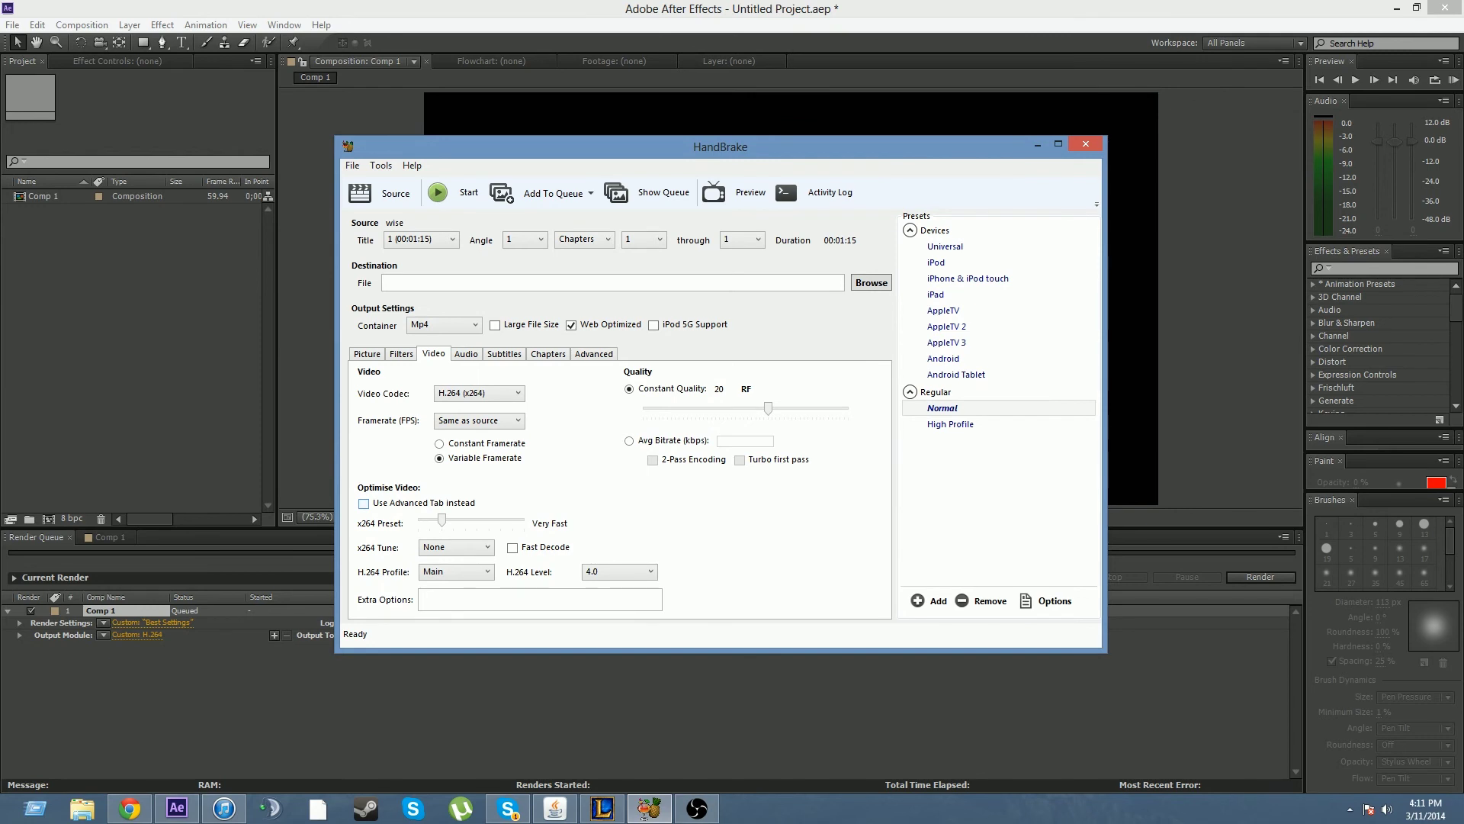
click(364, 503)
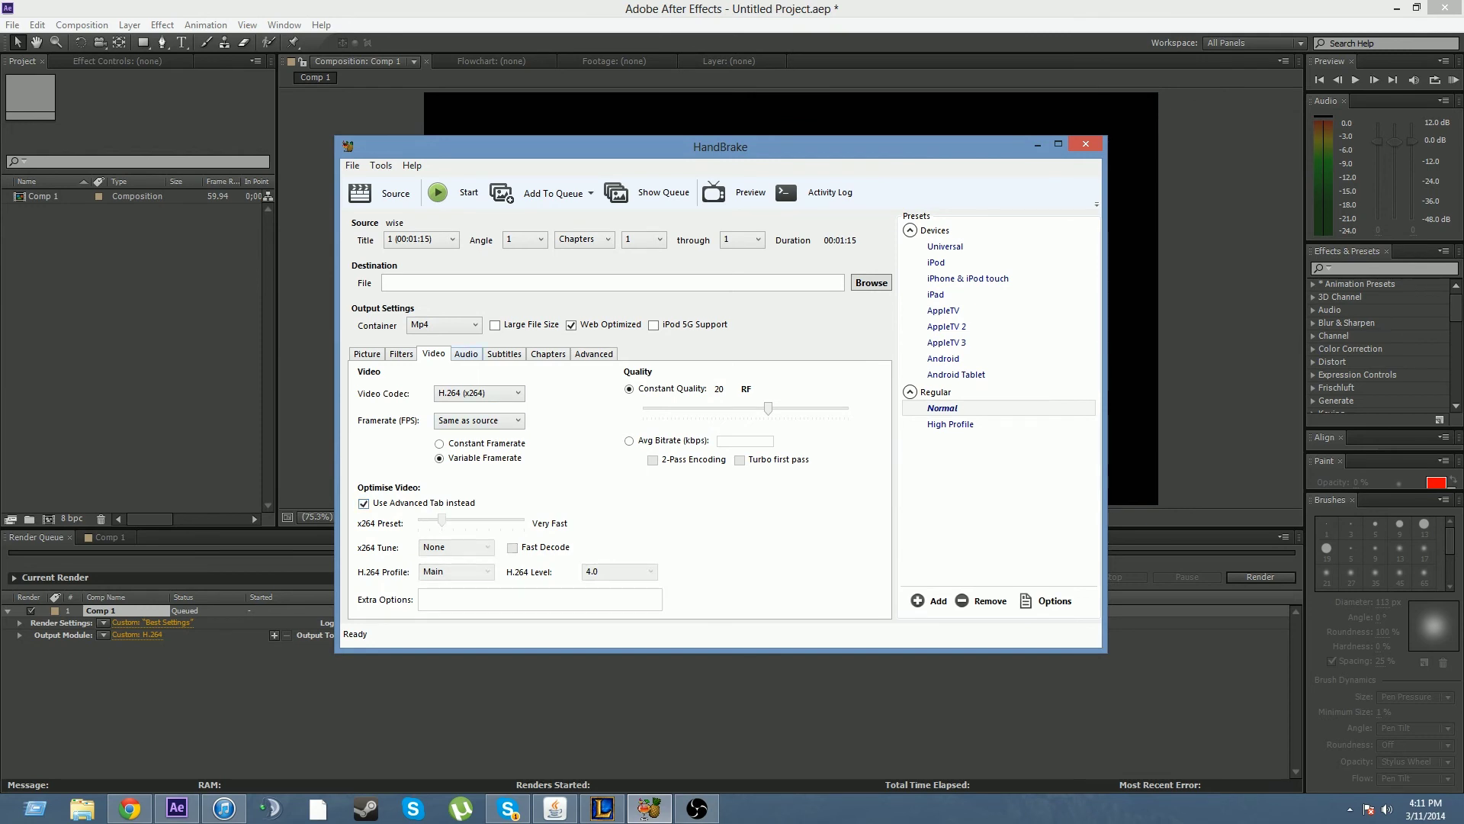
click(466, 354)
click(713, 417)
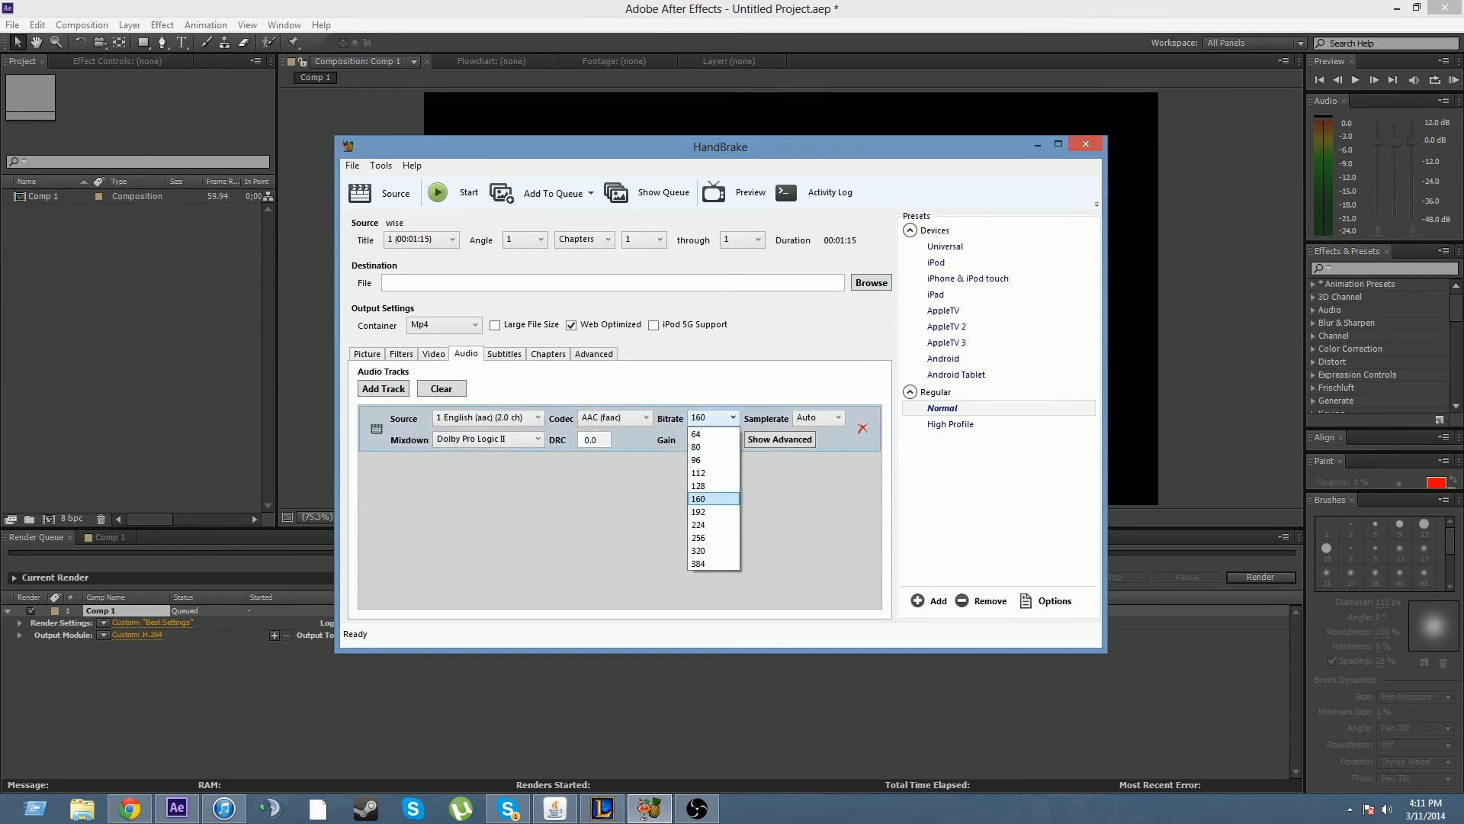
click(714, 486)
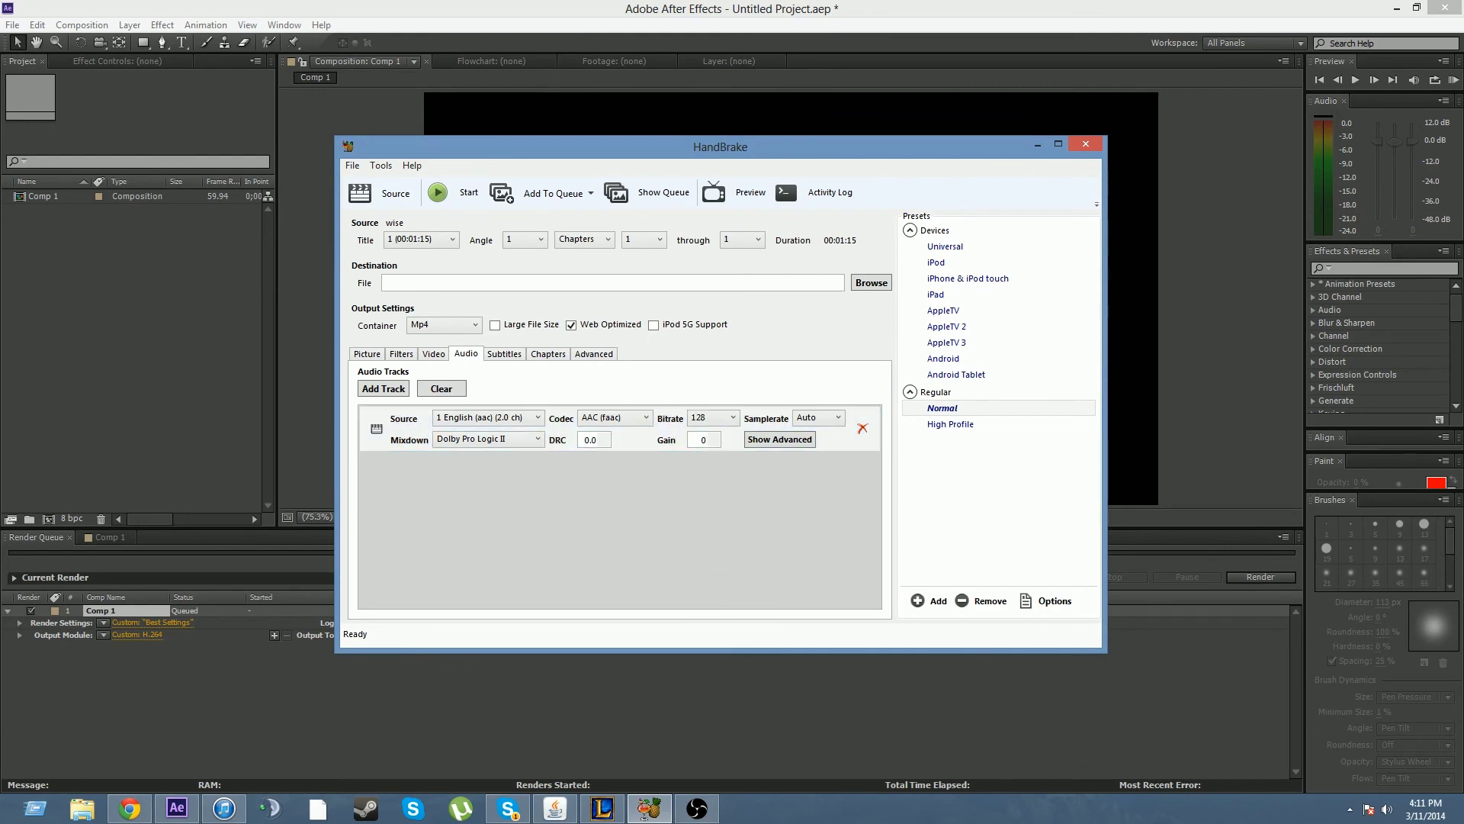
Set the reference frames to 4 in the advanced x264 encoding settings
click(504, 354)
click(548, 354)
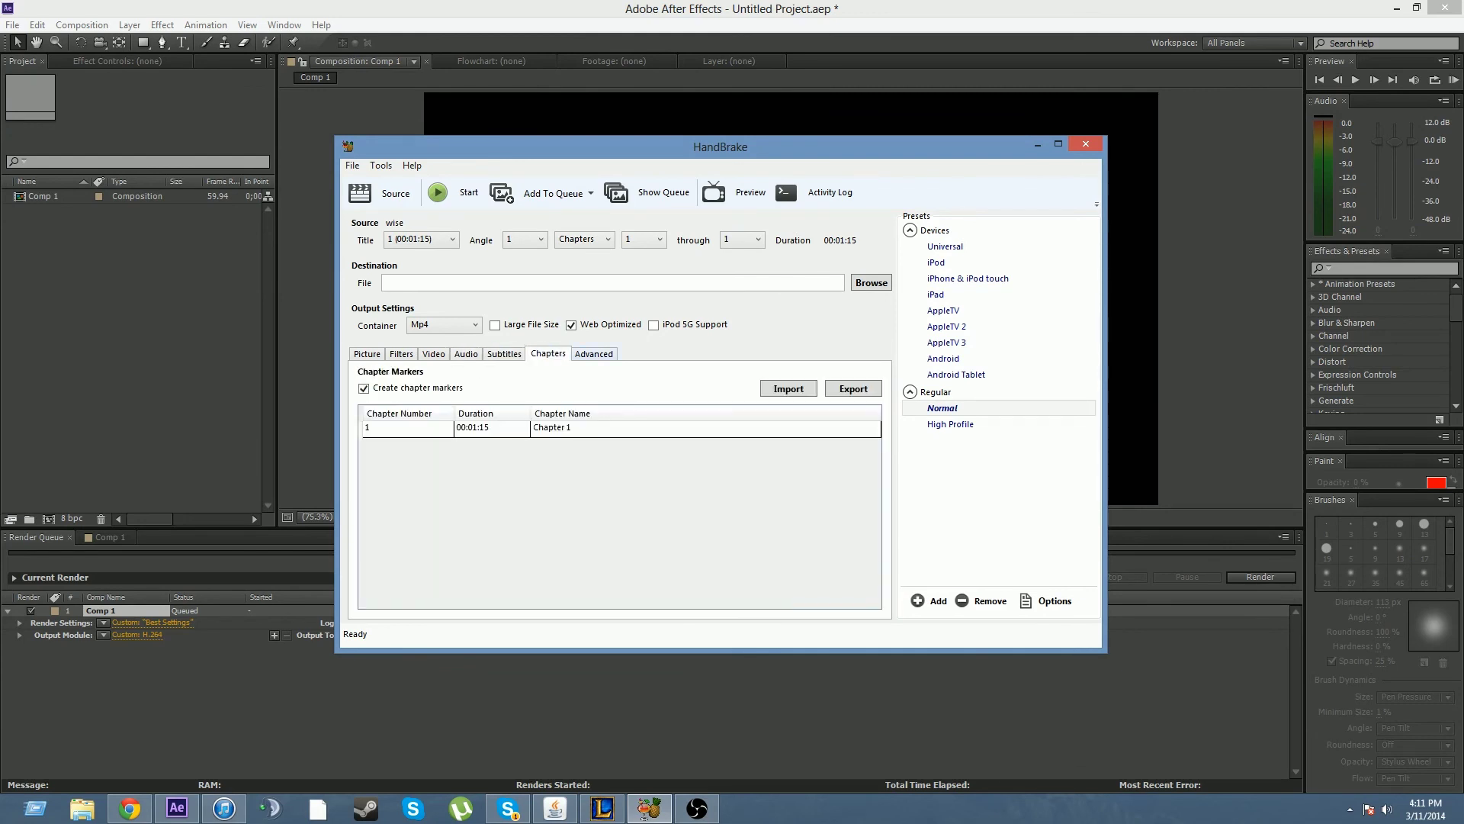
click(593, 354)
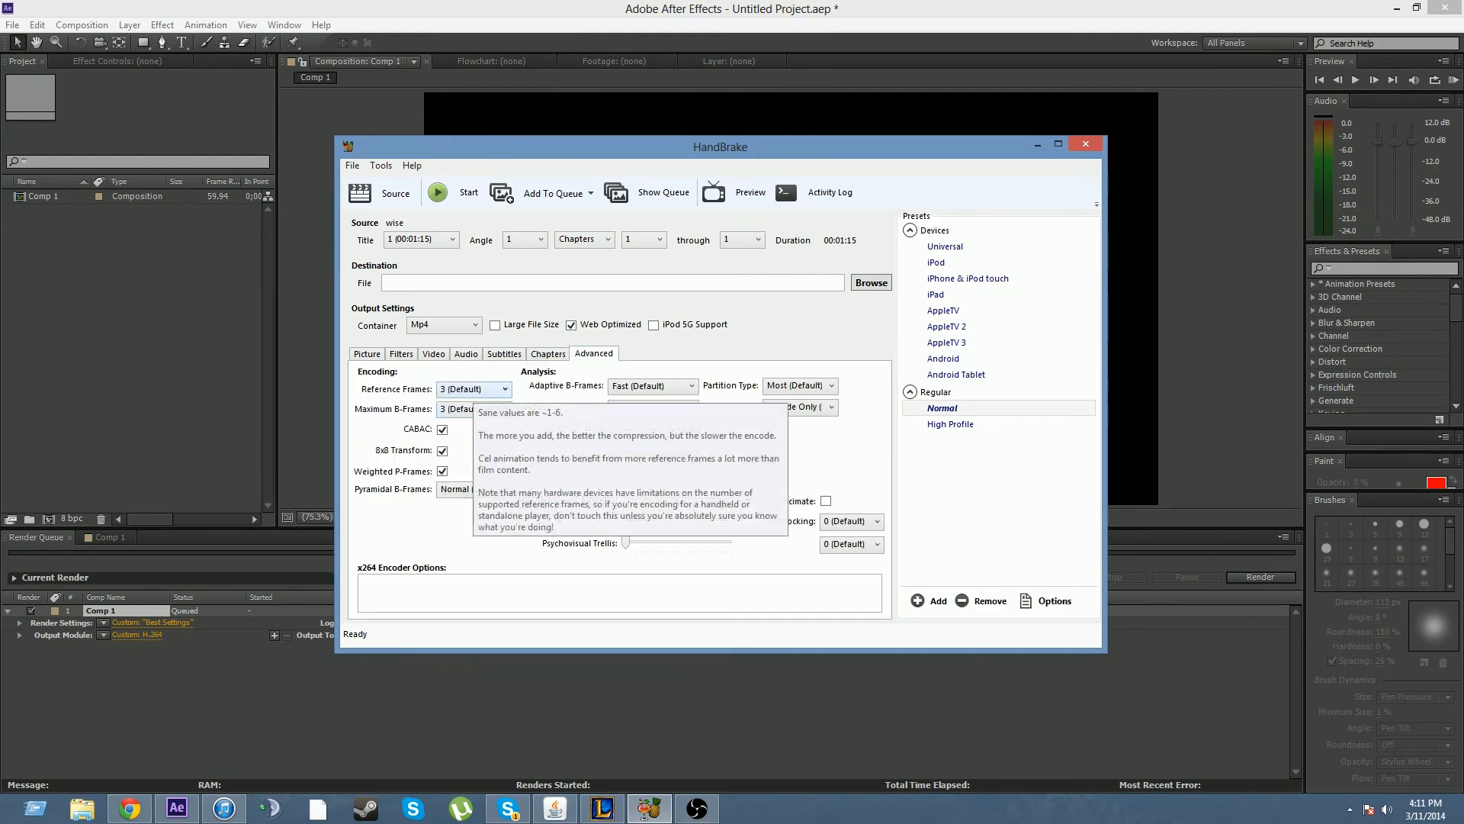
click(474, 389)
click(461, 443)
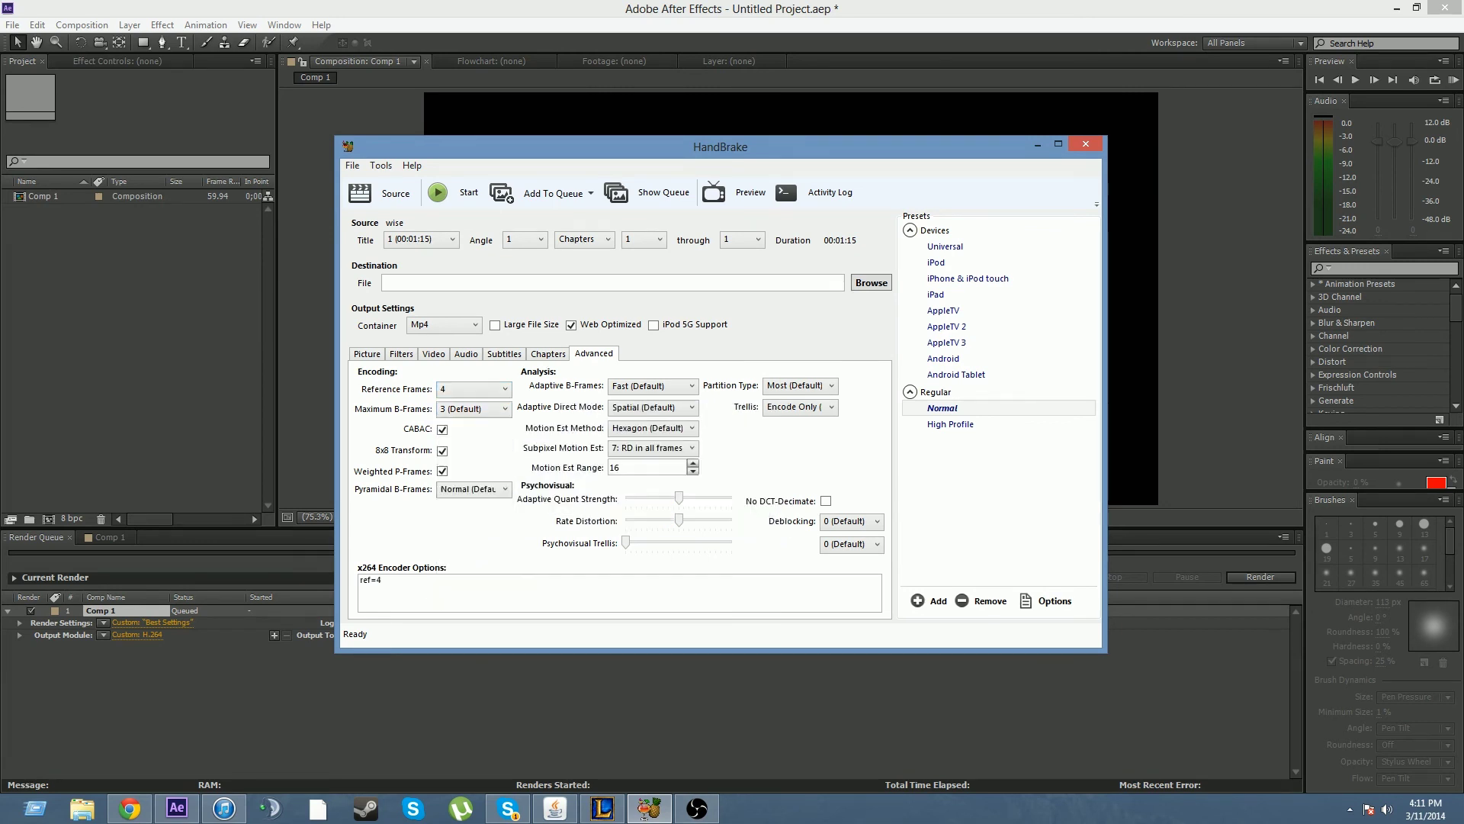